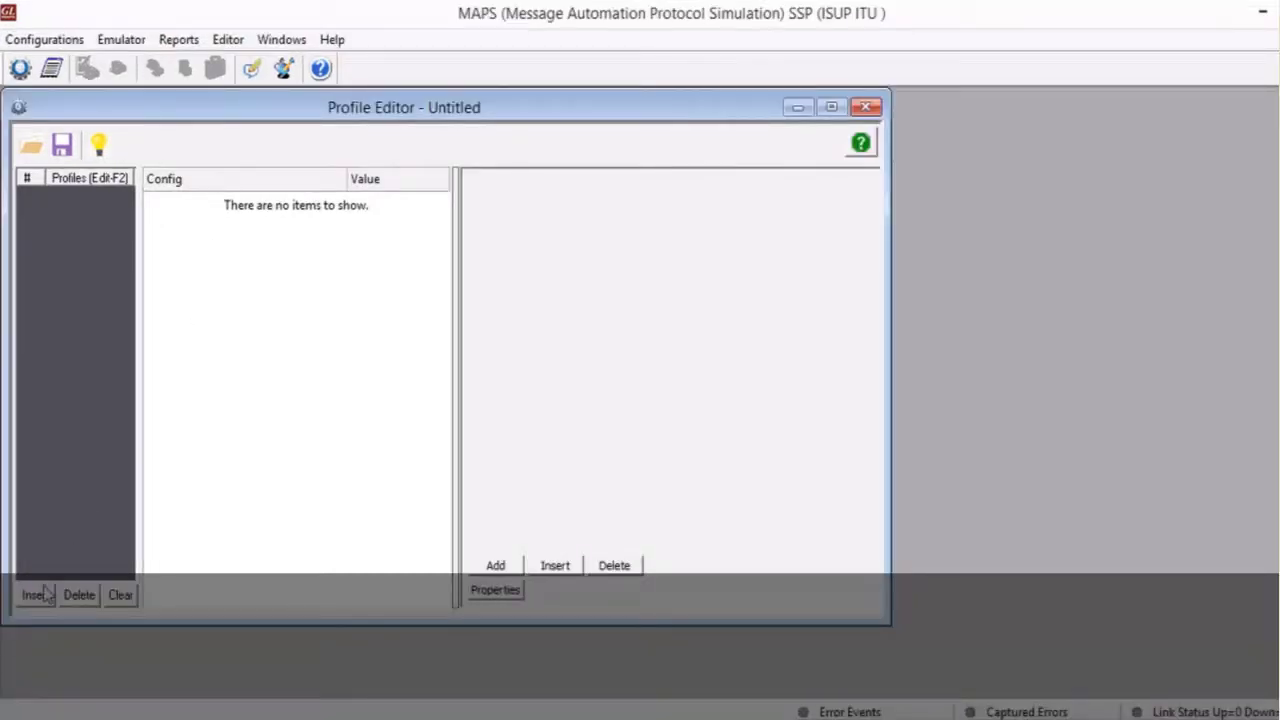
# - Create a 'Traffic Configurations' profile and add an item named 'Type Of Traffic'
pyautogui.click(40, 596)
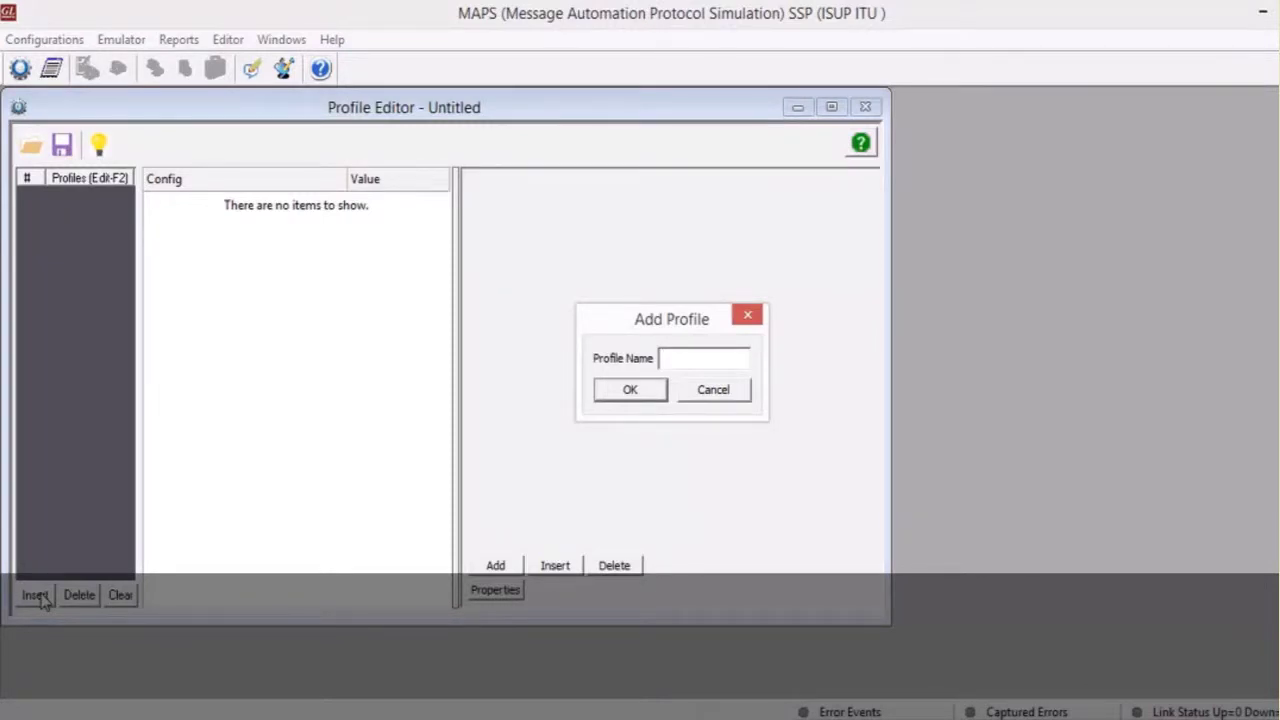
pyautogui.write('Traffic Configurations')
pyautogui.click(614, 390)
pyautogui.click(497, 565)
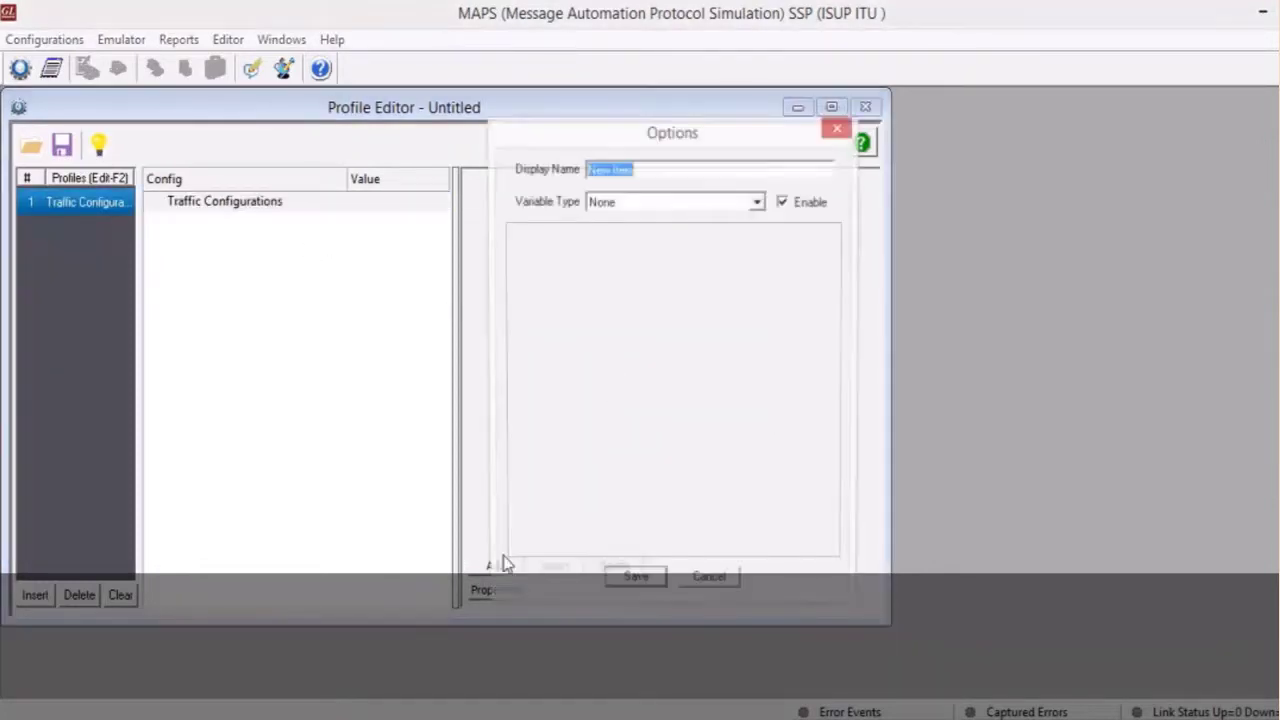
pyautogui.write('Type Of Traffic')
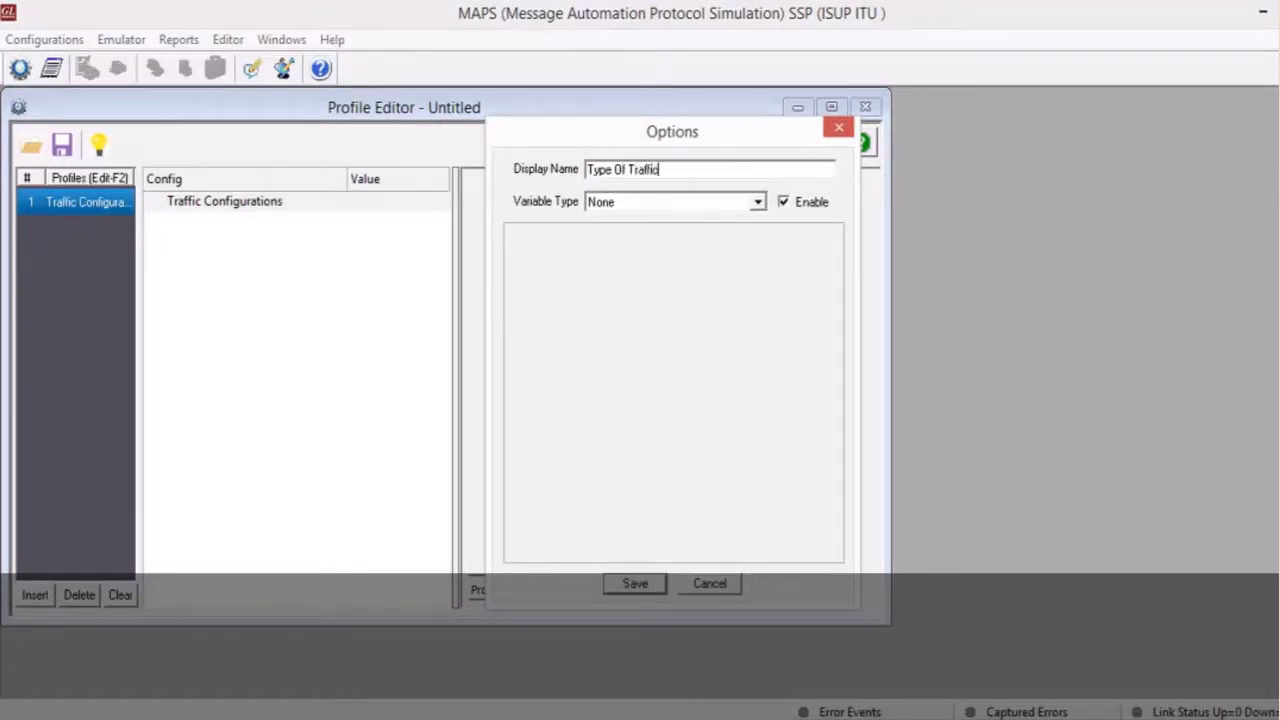
# - Make Type Of Traffic an Enumerated variable named TypeOfTraffic
pyautogui.click(760, 203)
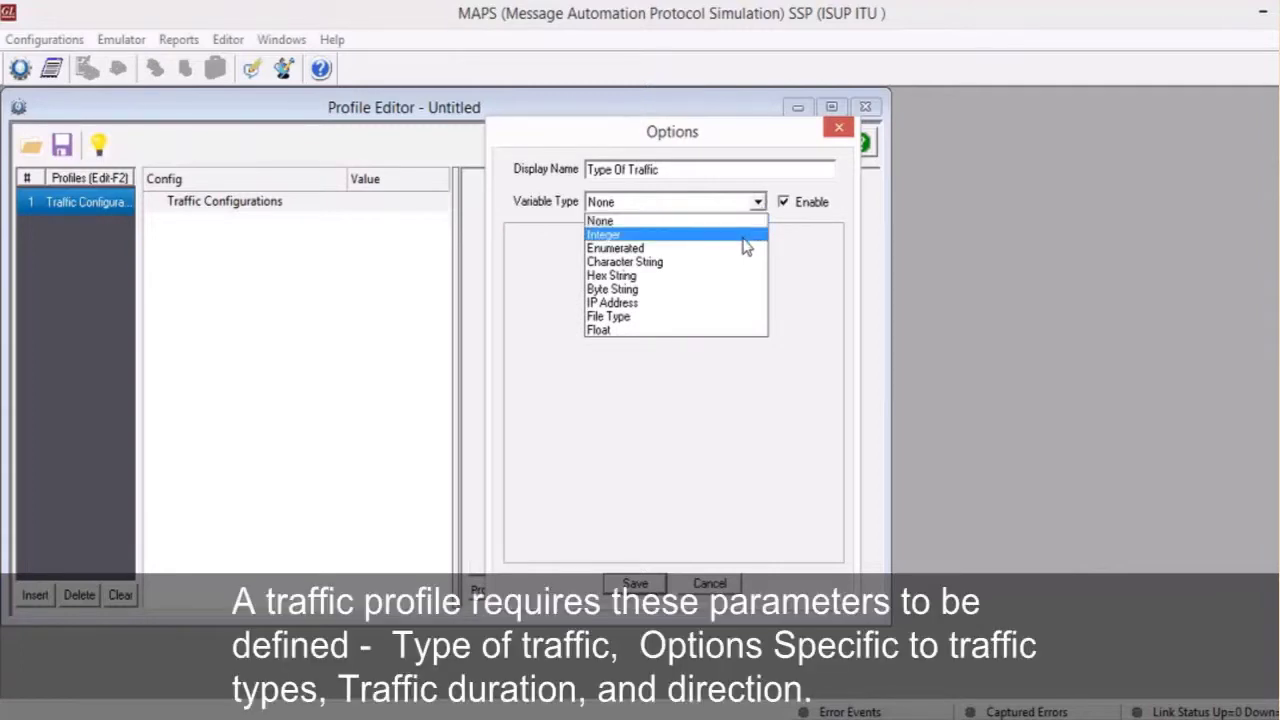
pyautogui.click(743, 244)
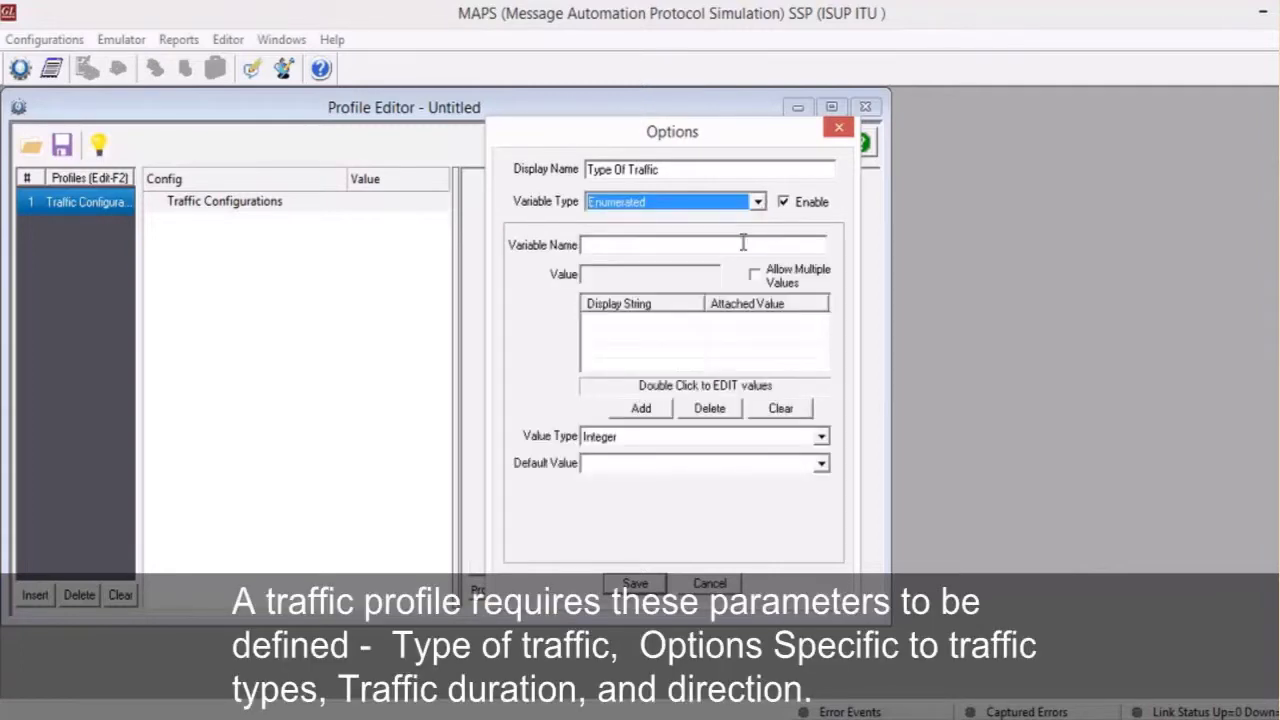
pyautogui.click(729, 246)
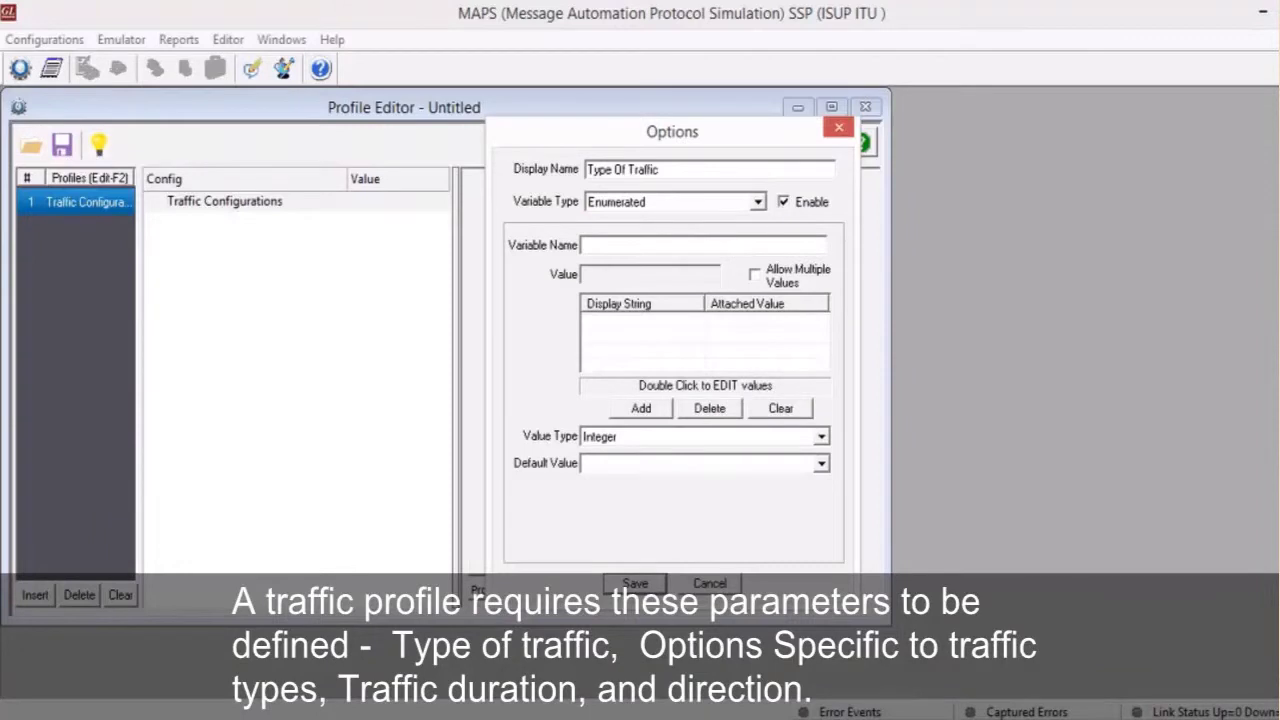
pyautogui.write('TypeOfTraffic')
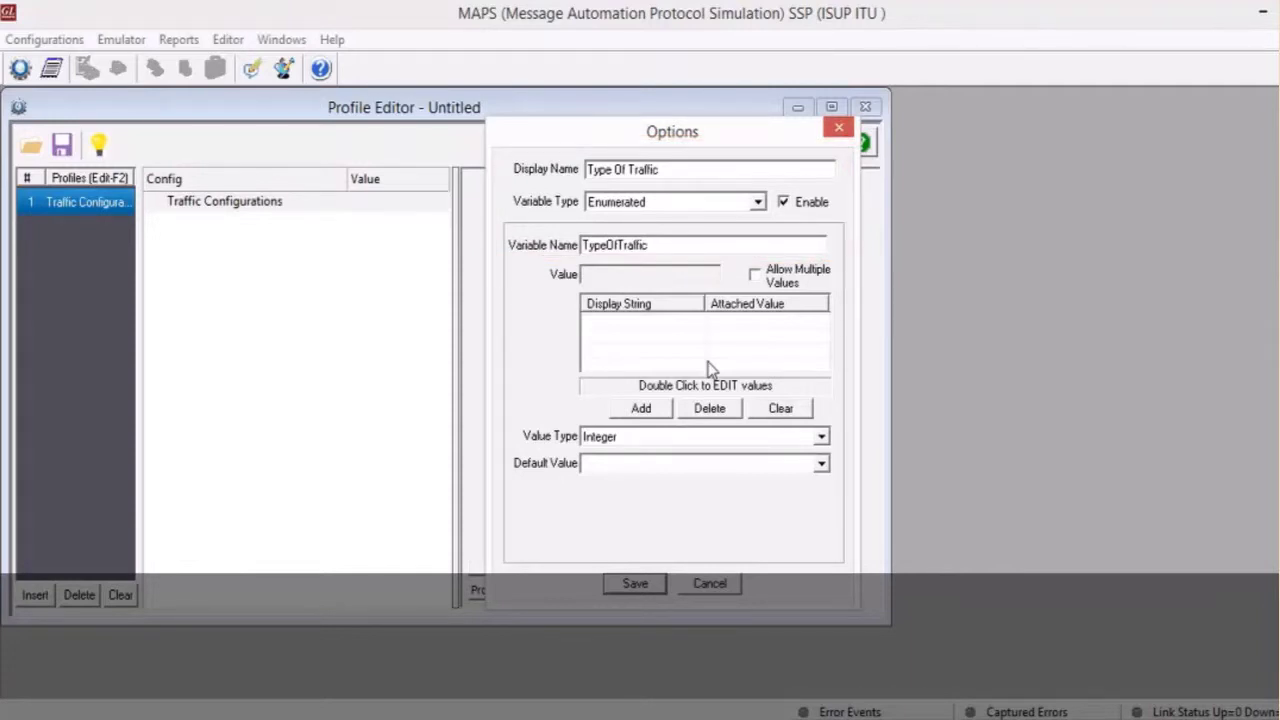
# - Add enumerated values File = 1 and Digits = 2, then save the item
pyautogui.click(645, 410)
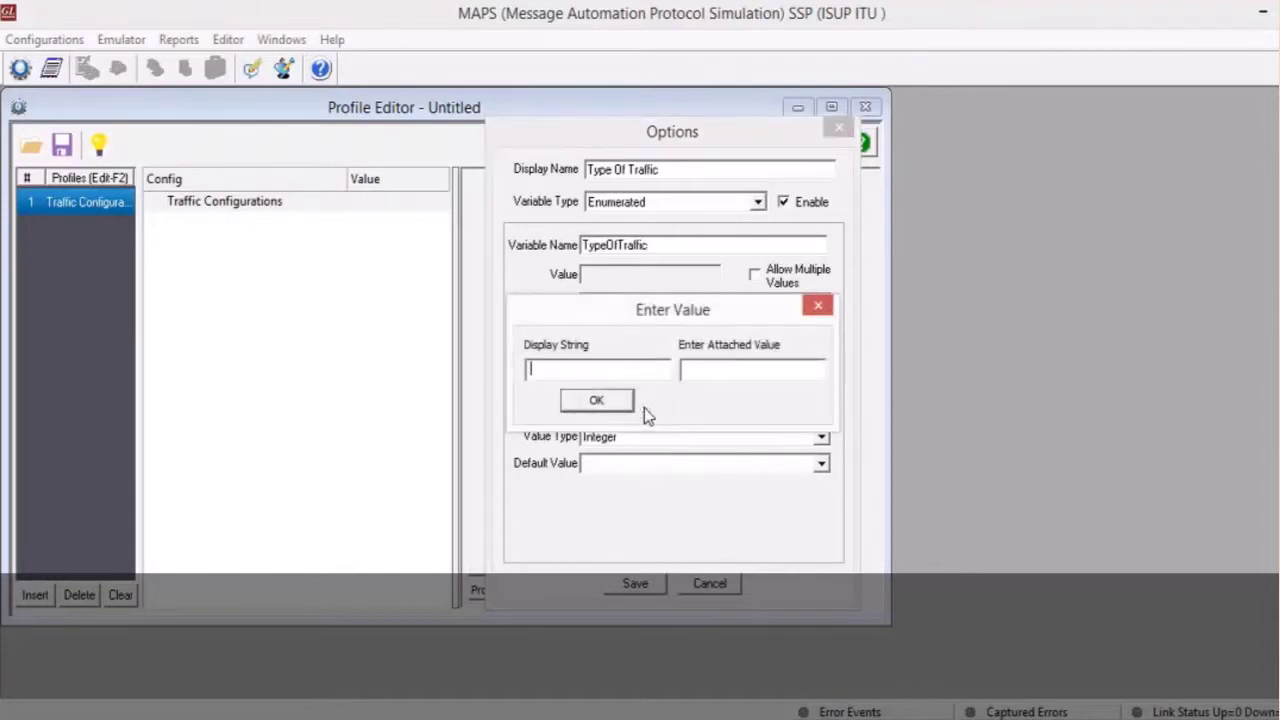
pyautogui.write('File')
pyautogui.click(703, 370)
pyautogui.write('1')
pyautogui.click(578, 403)
pyautogui.click(620, 409)
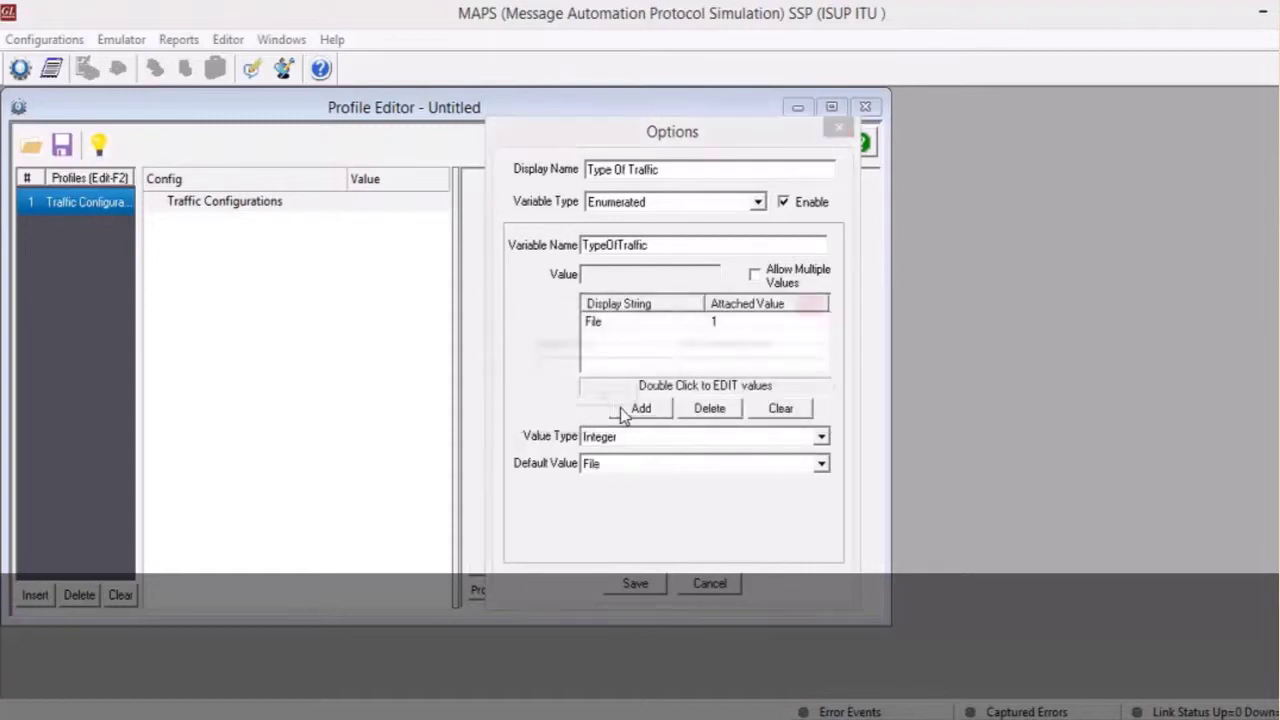
pyautogui.write('Digits')
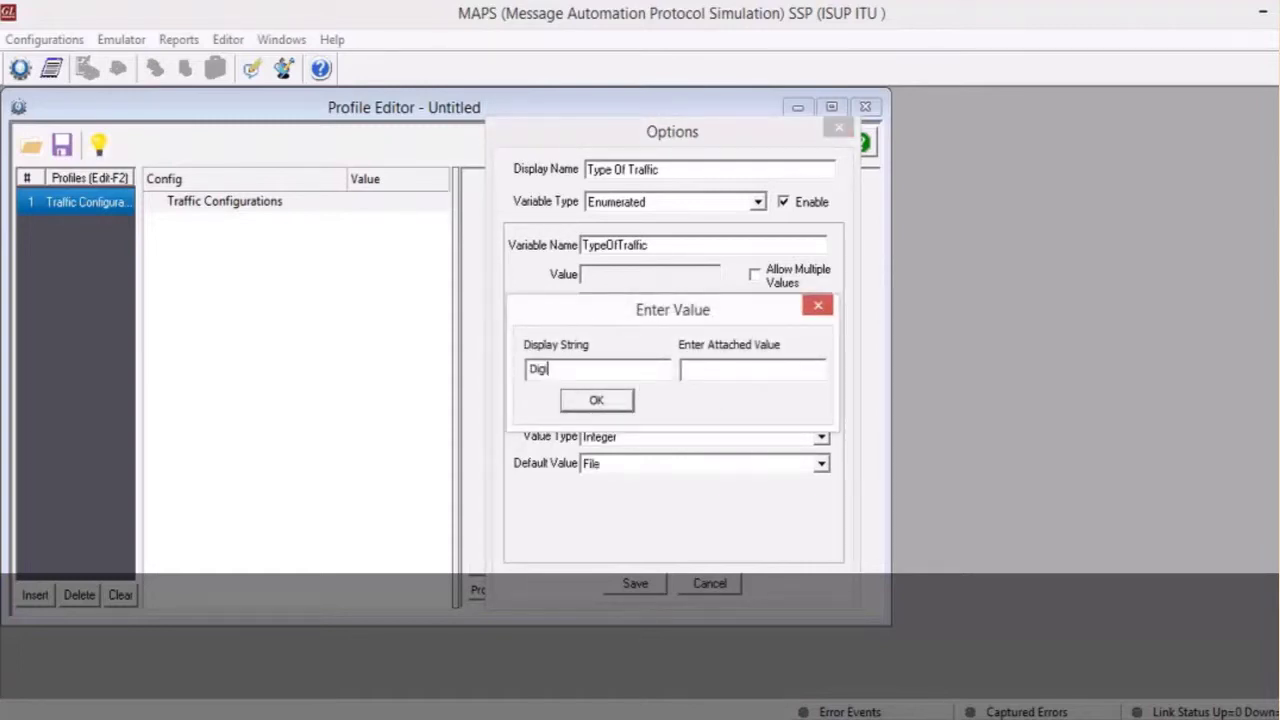
pyautogui.click(693, 369)
pyautogui.write('2')
pyautogui.click(598, 401)
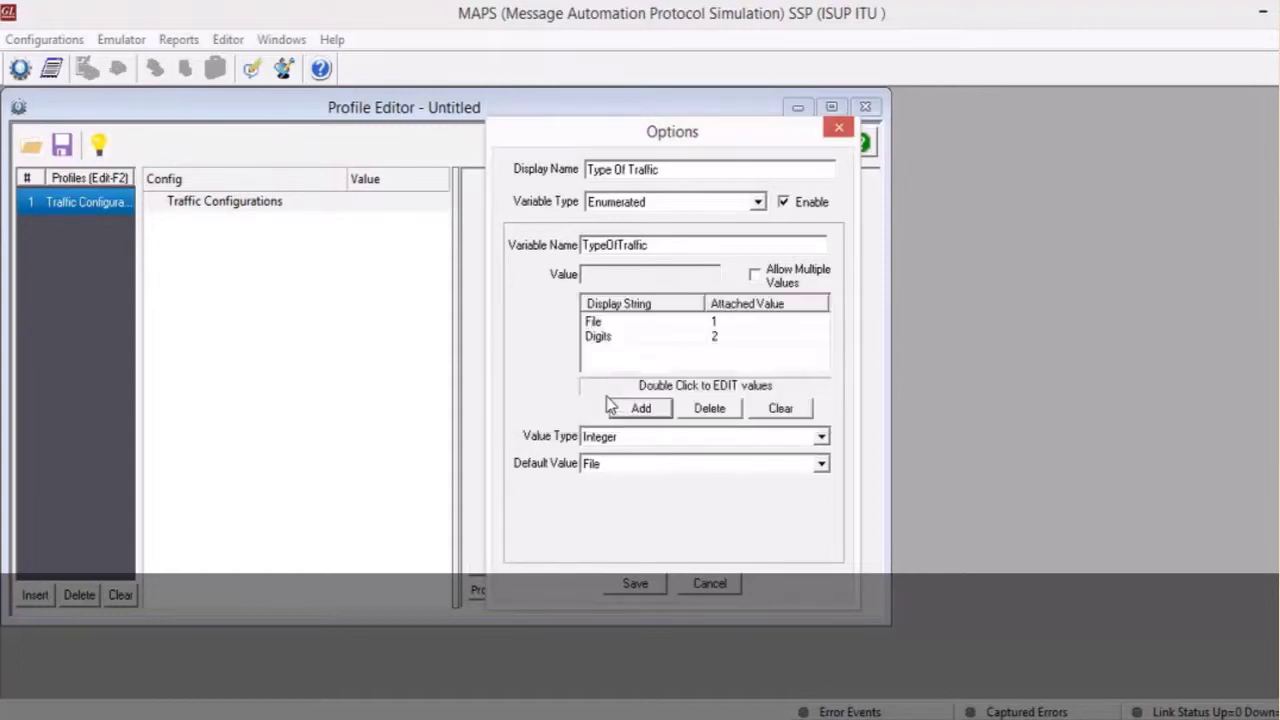
pyautogui.click(648, 585)
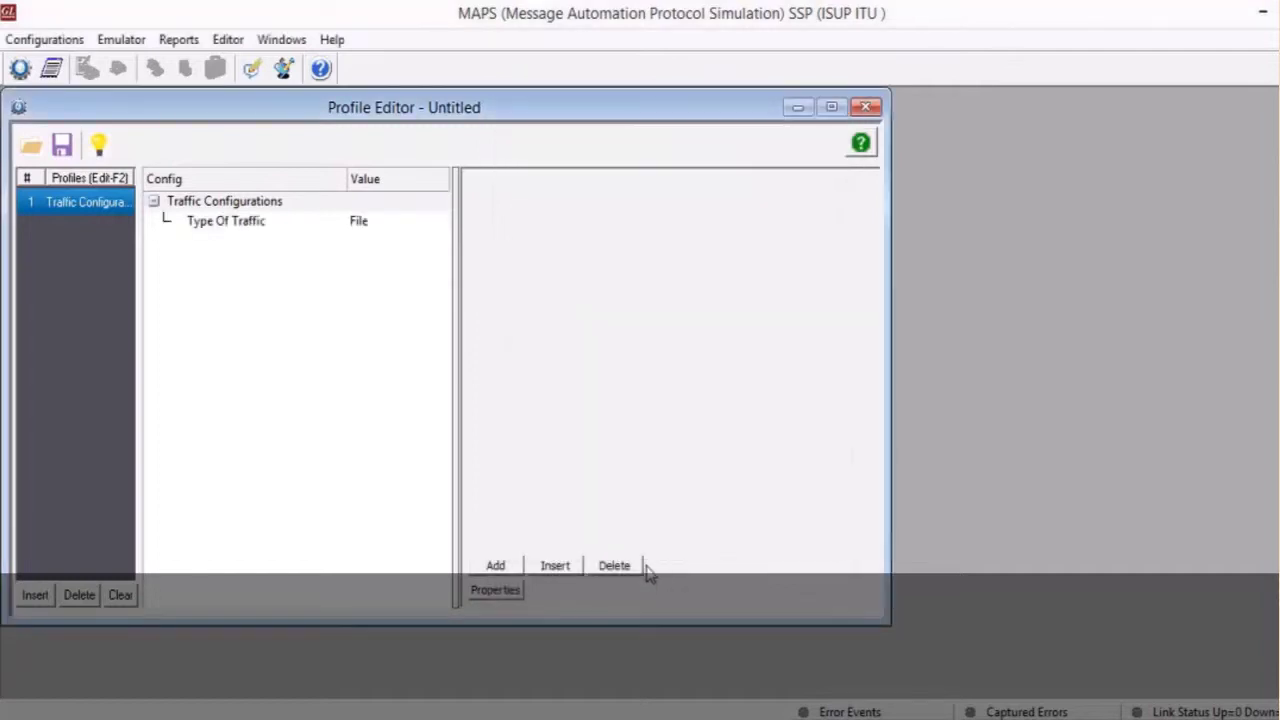
# - Add a File Options group with a Character String File Name set to Count10.pcm
pyautogui.click(496, 566)
pyautogui.write('File')
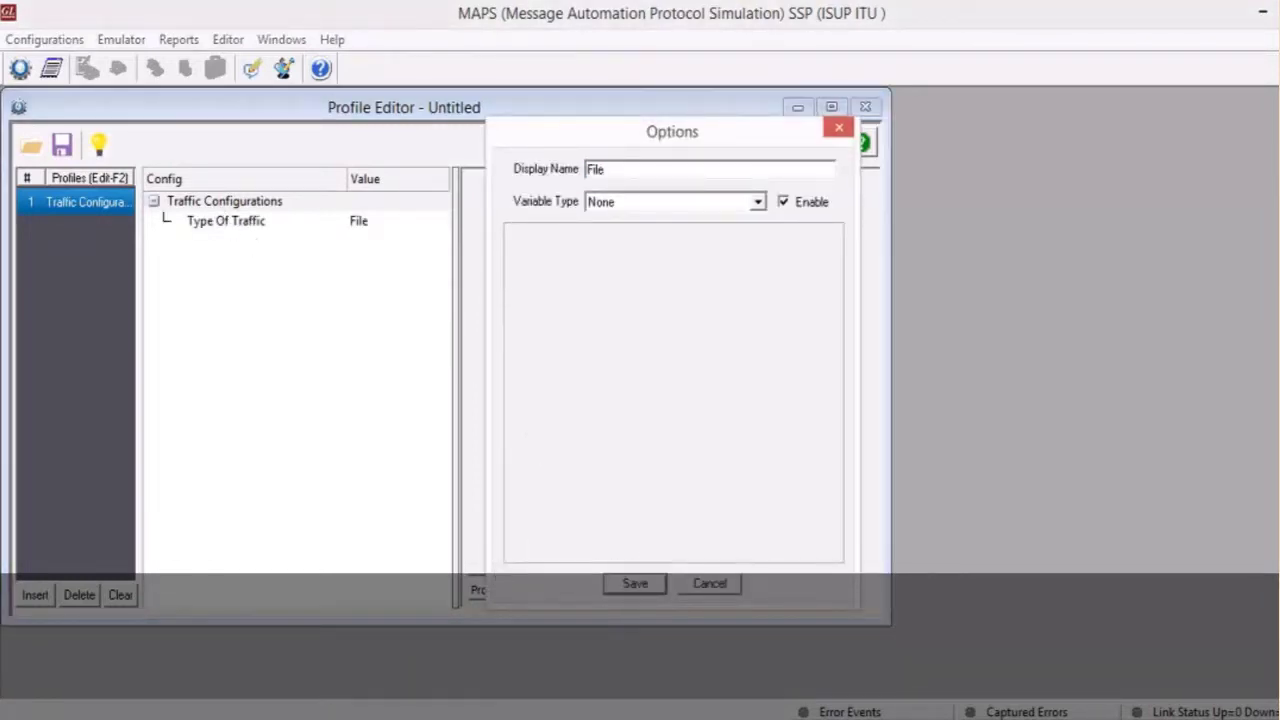
pyautogui.write(' Options')
pyautogui.click(498, 565)
pyautogui.write('File Nam')
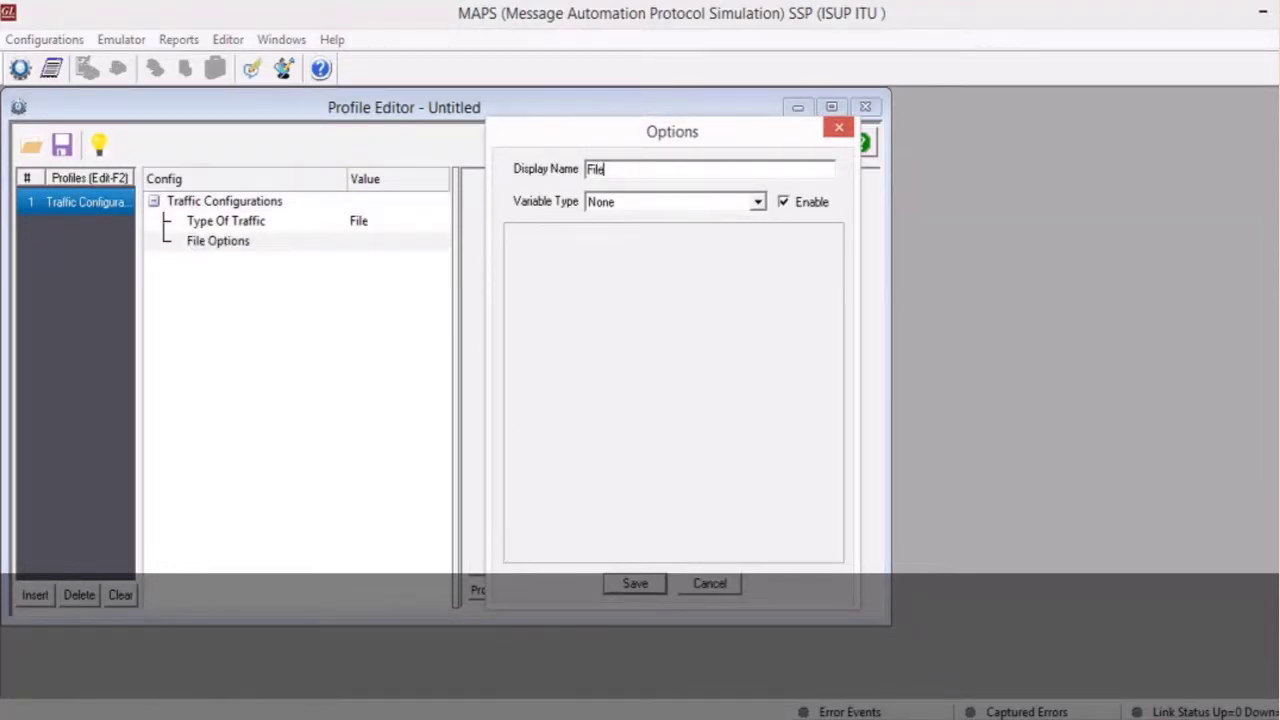
pyautogui.write('e')
pyautogui.click(633, 205)
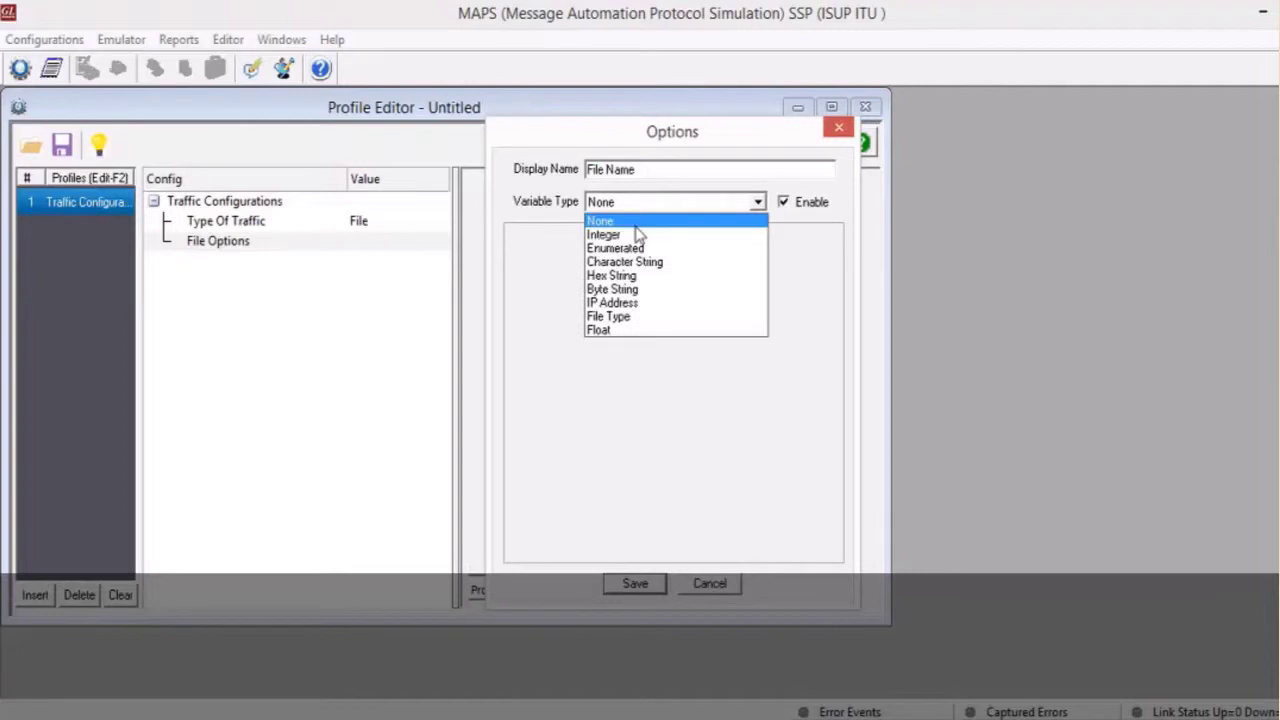
pyautogui.click(645, 261)
pyautogui.click(649, 272)
pyautogui.write('Count10.pcm')
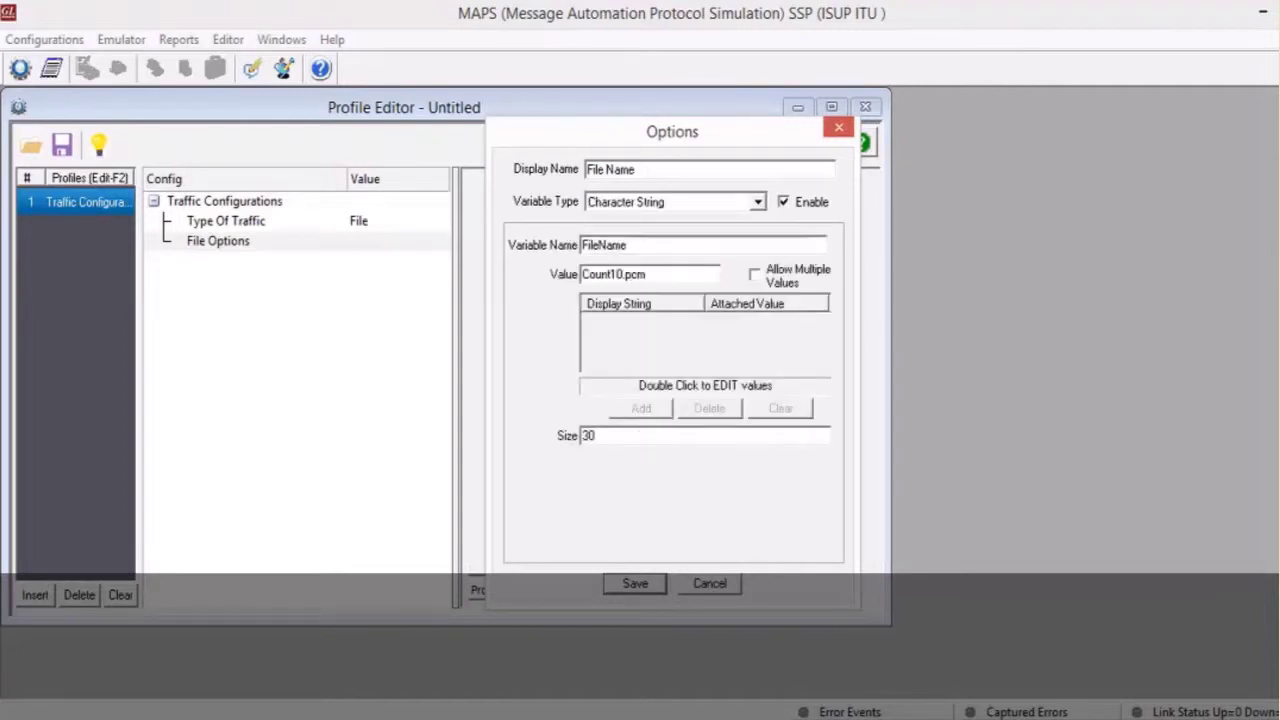
pyautogui.click(635, 583)
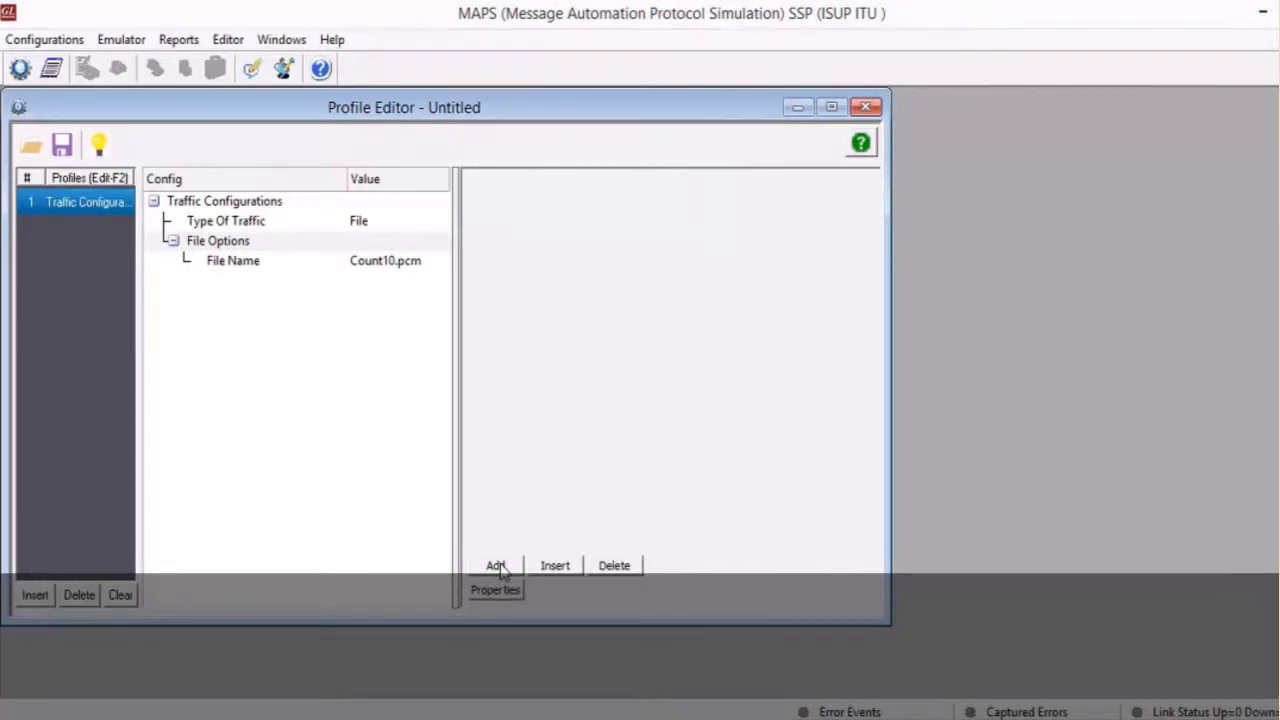
# - Add File Transmission Duration as integer 10000, limited to 5000–60000
pyautogui.click(496, 566)
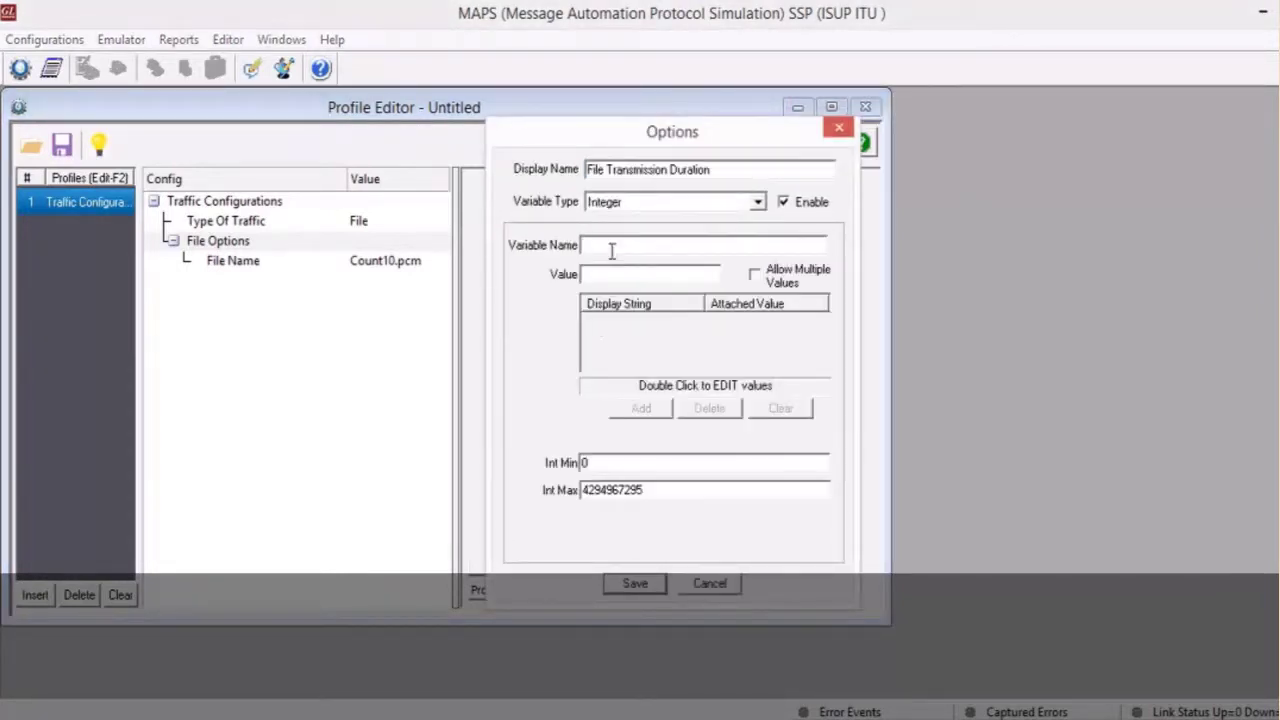
pyautogui.click(611, 251)
pyautogui.write('Durationb')
pyautogui.press('BackSpace')
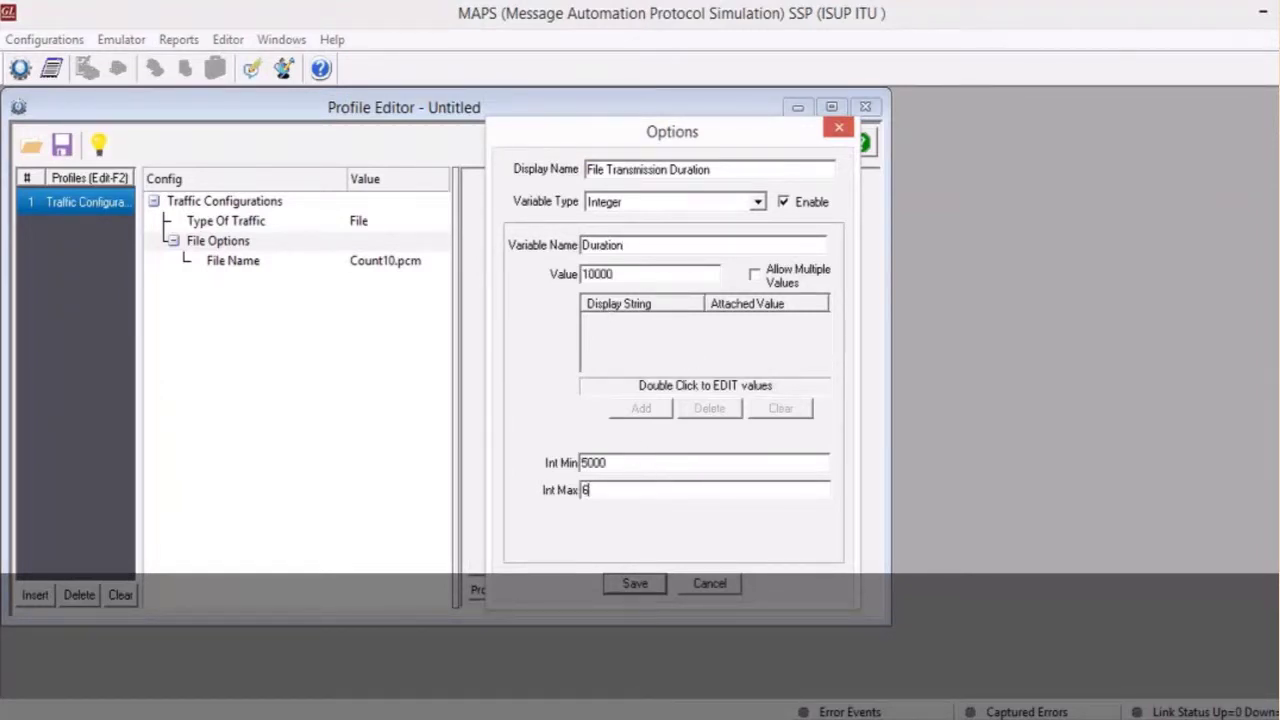
pyautogui.write('0000')
pyautogui.click(635, 583)
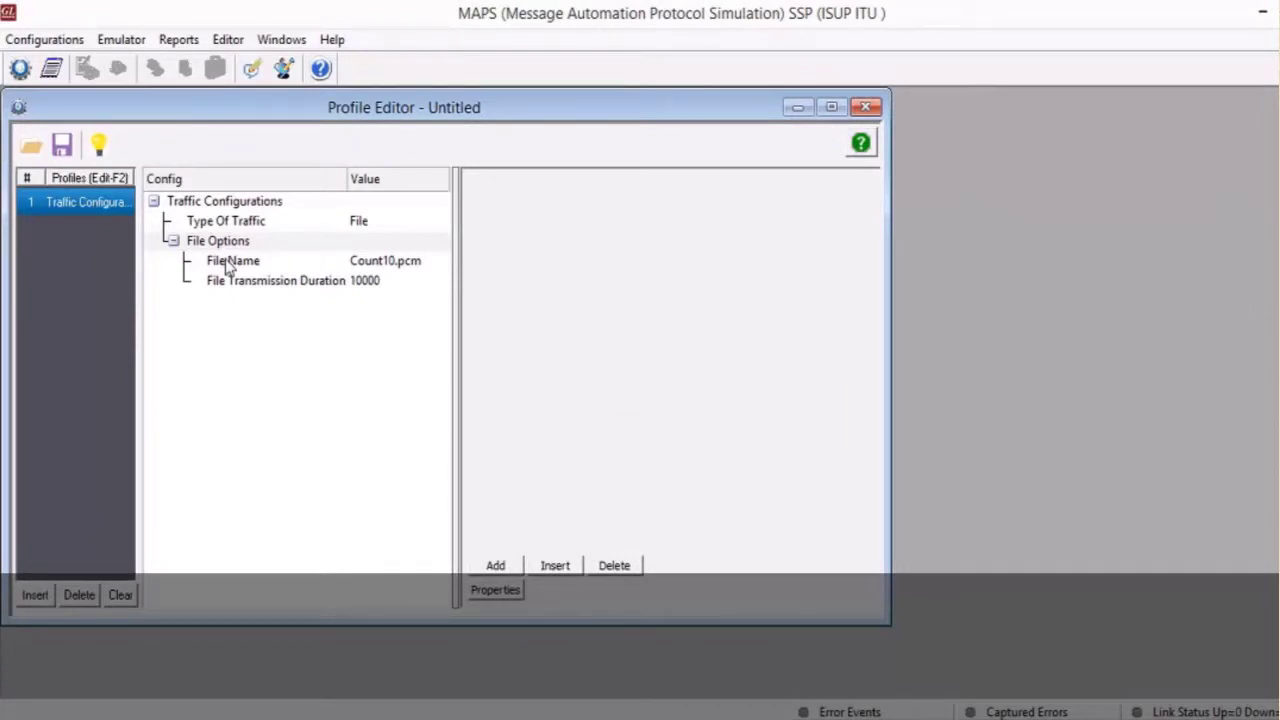
# - Add a Digits Parameter group with Digits Type offering DTMF or MF = 2
pyautogui.click(496, 566)
pyautogui.click(199, 303)
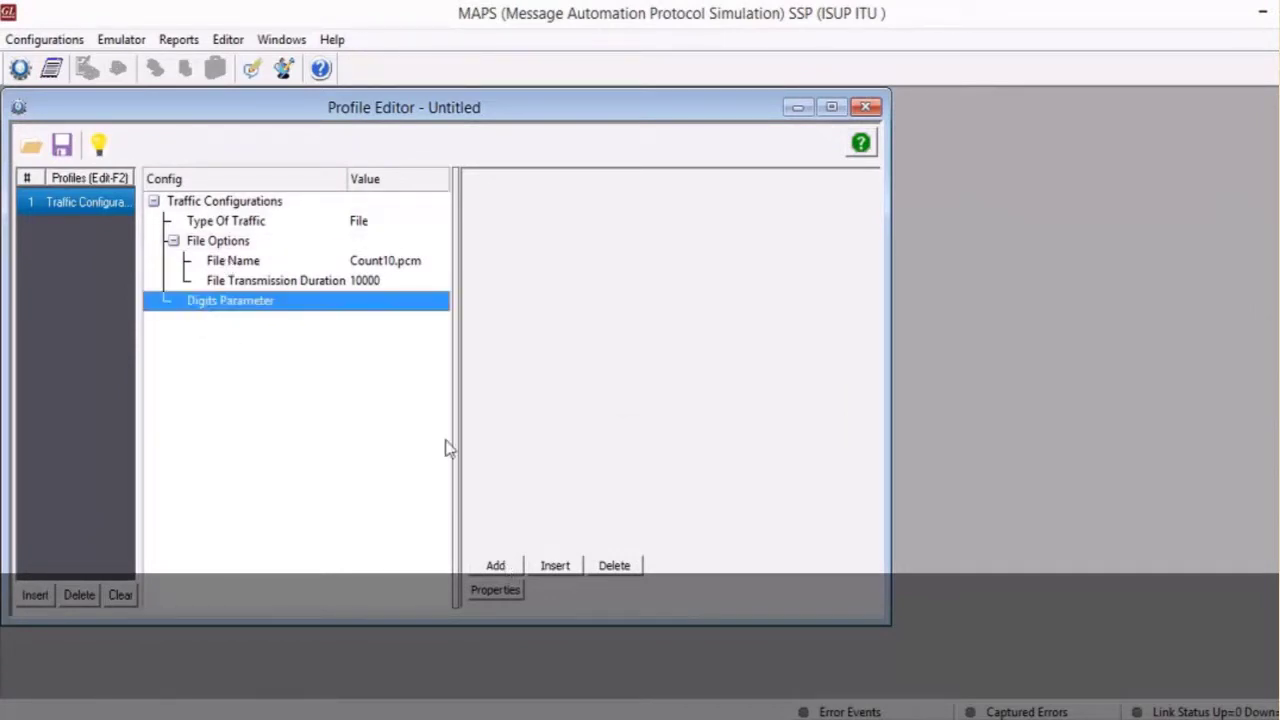
pyautogui.click(496, 566)
pyautogui.write('Dig')
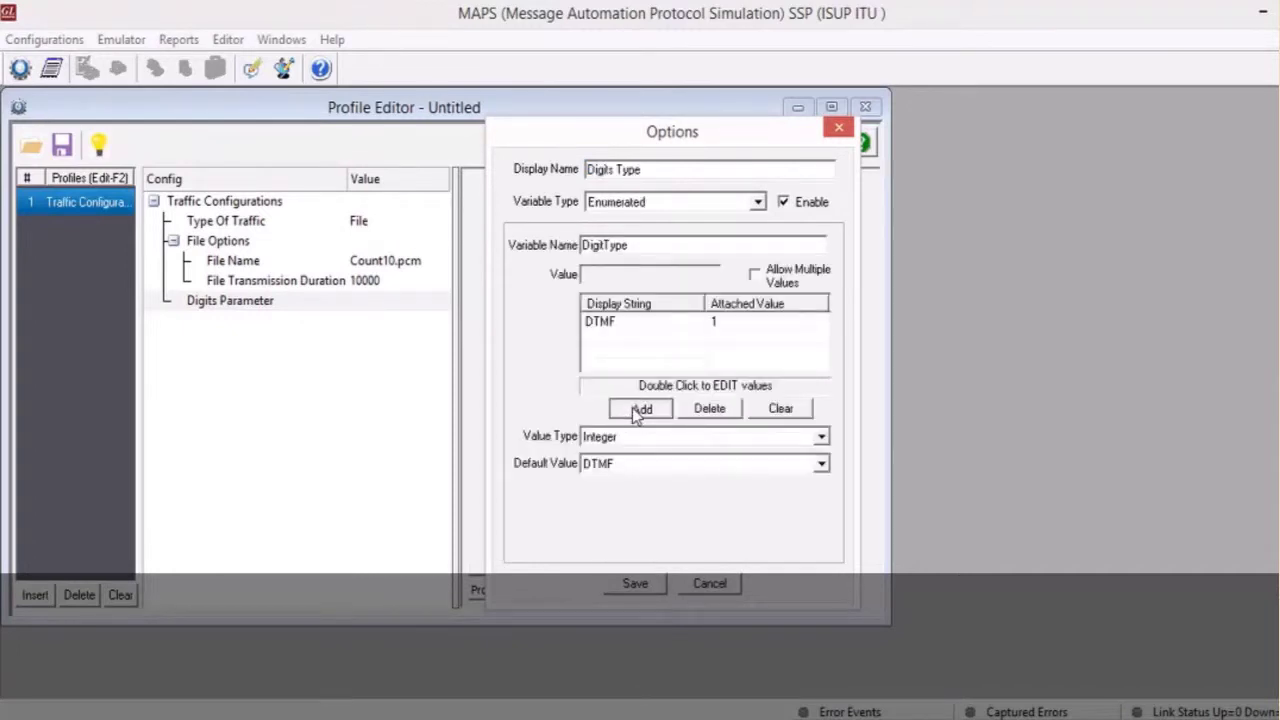
pyautogui.click(640, 409)
pyautogui.write('MF')
pyautogui.click(690, 370)
pyautogui.write('2')
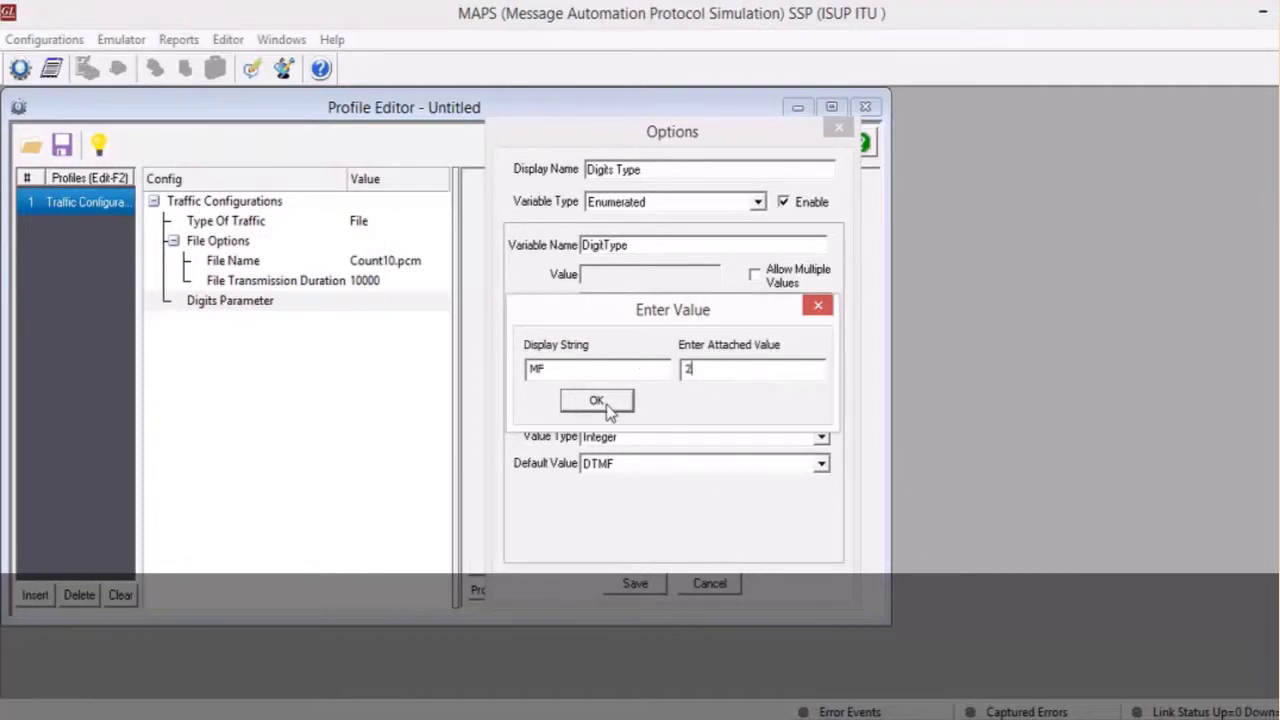
pyautogui.click(600, 402)
pyautogui.click(636, 586)
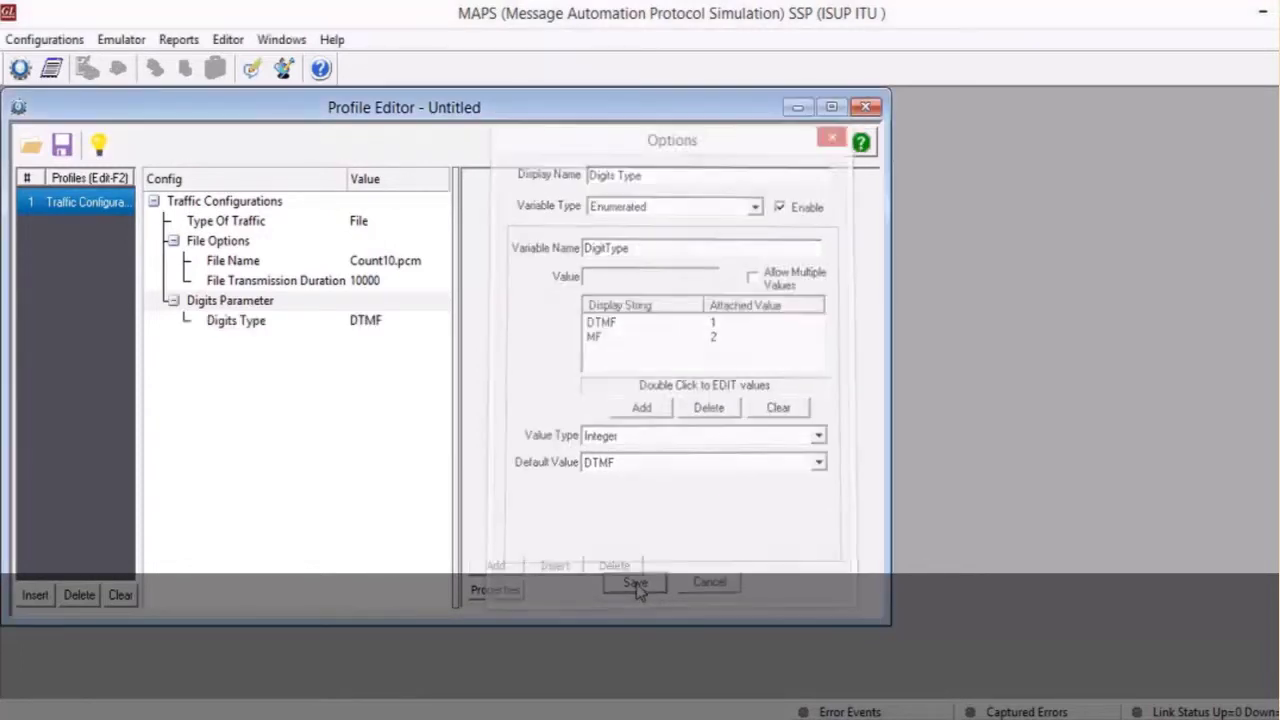
pyautogui.click(493, 566)
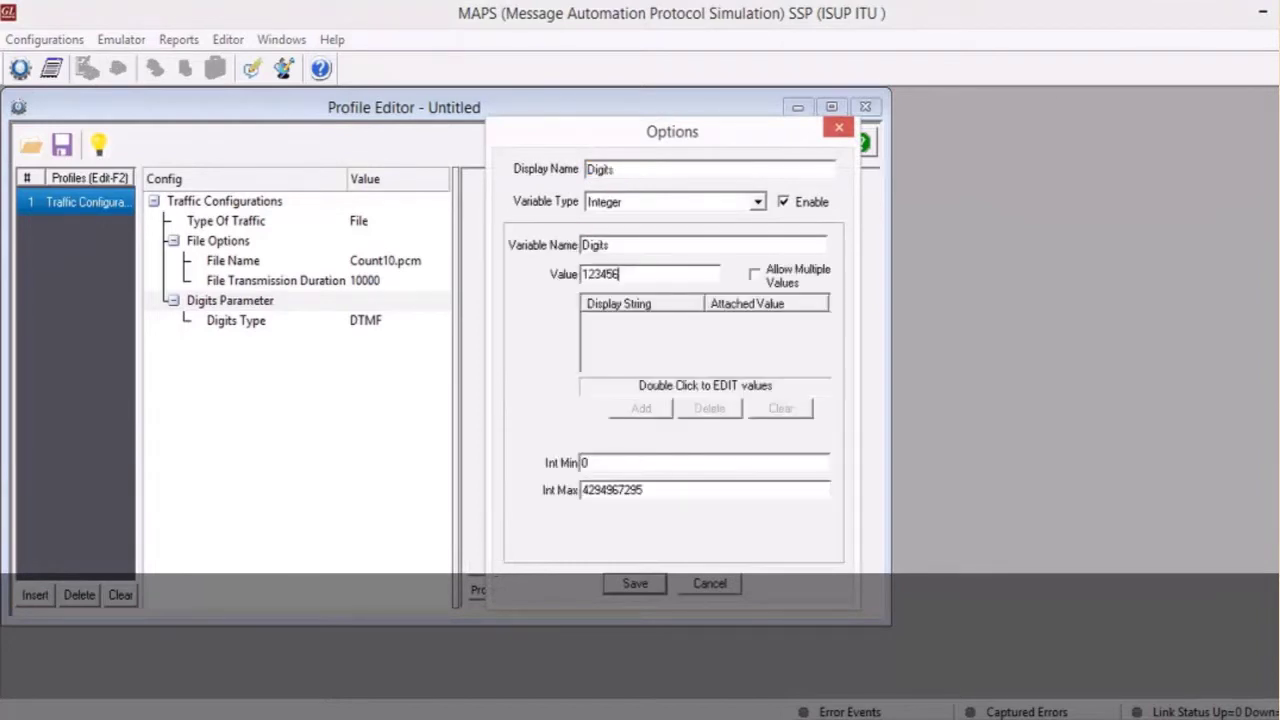
pyautogui.write('67890')
pyautogui.click(635, 584)
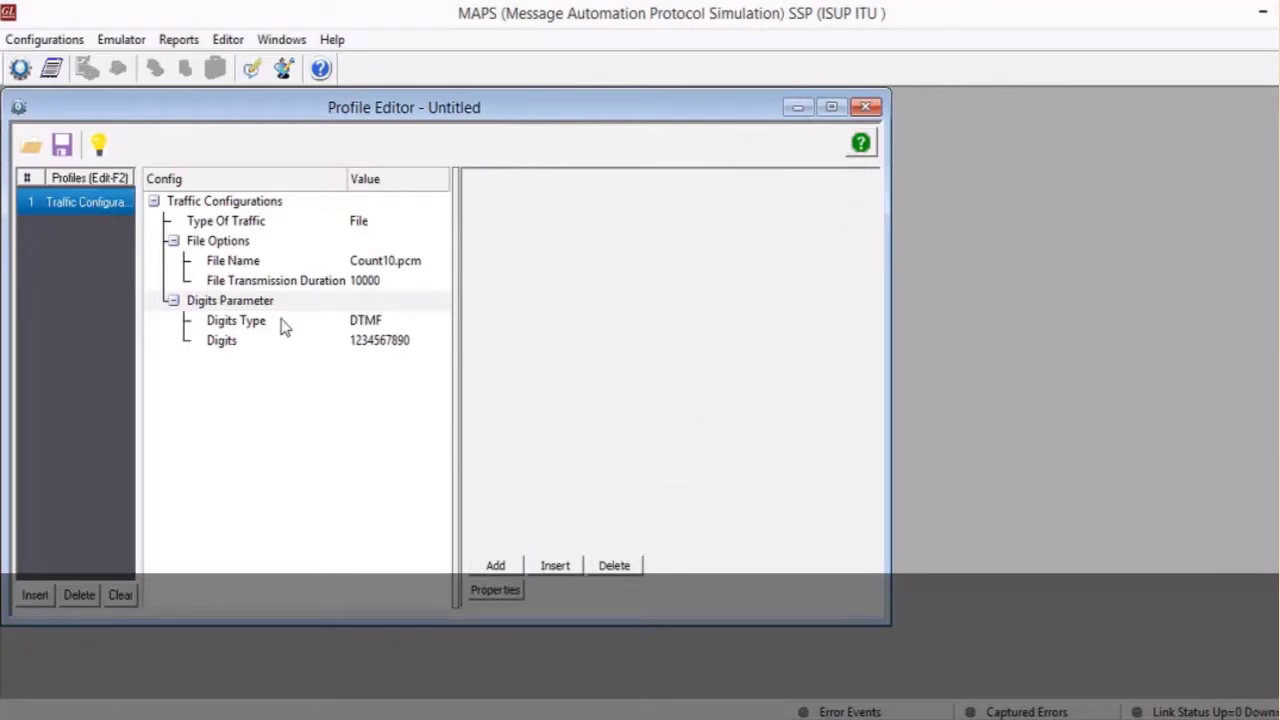
# - Add an enumerated Direction parameter: Tx only, Rx Only, Both Tx and Rx (TxRx), default Tx only
pyautogui.click(207, 205)
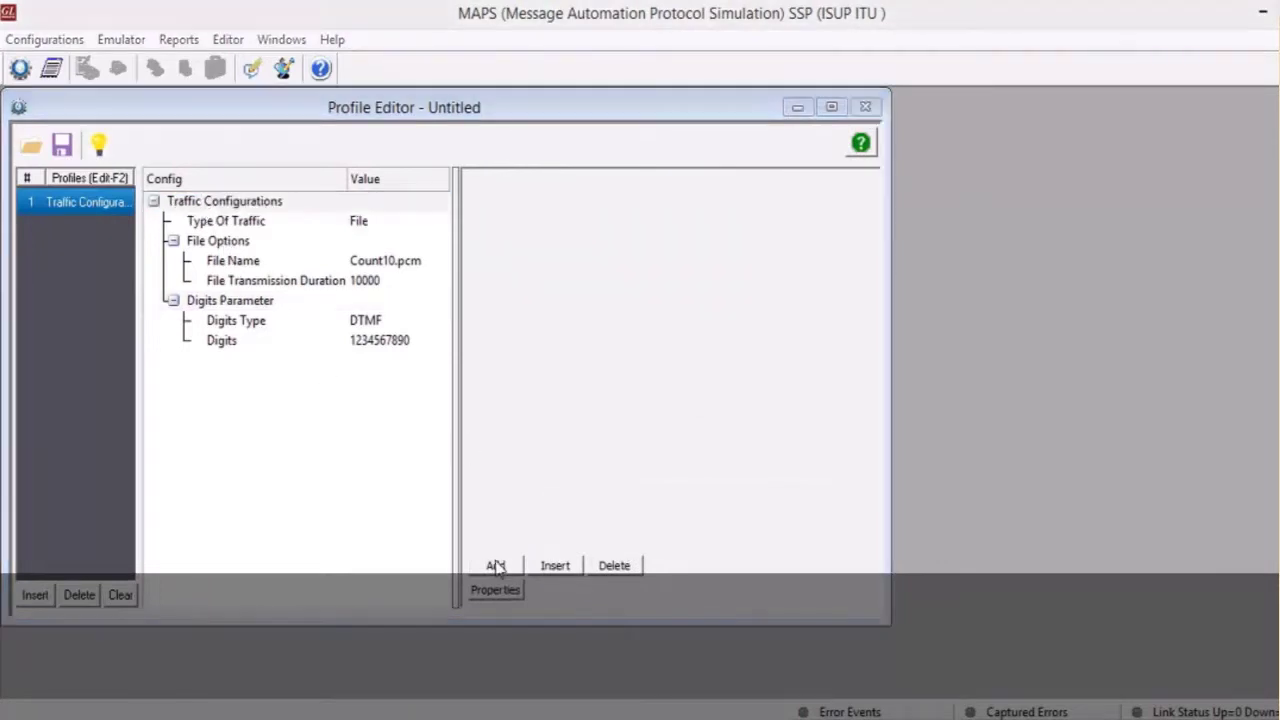
pyautogui.click(496, 565)
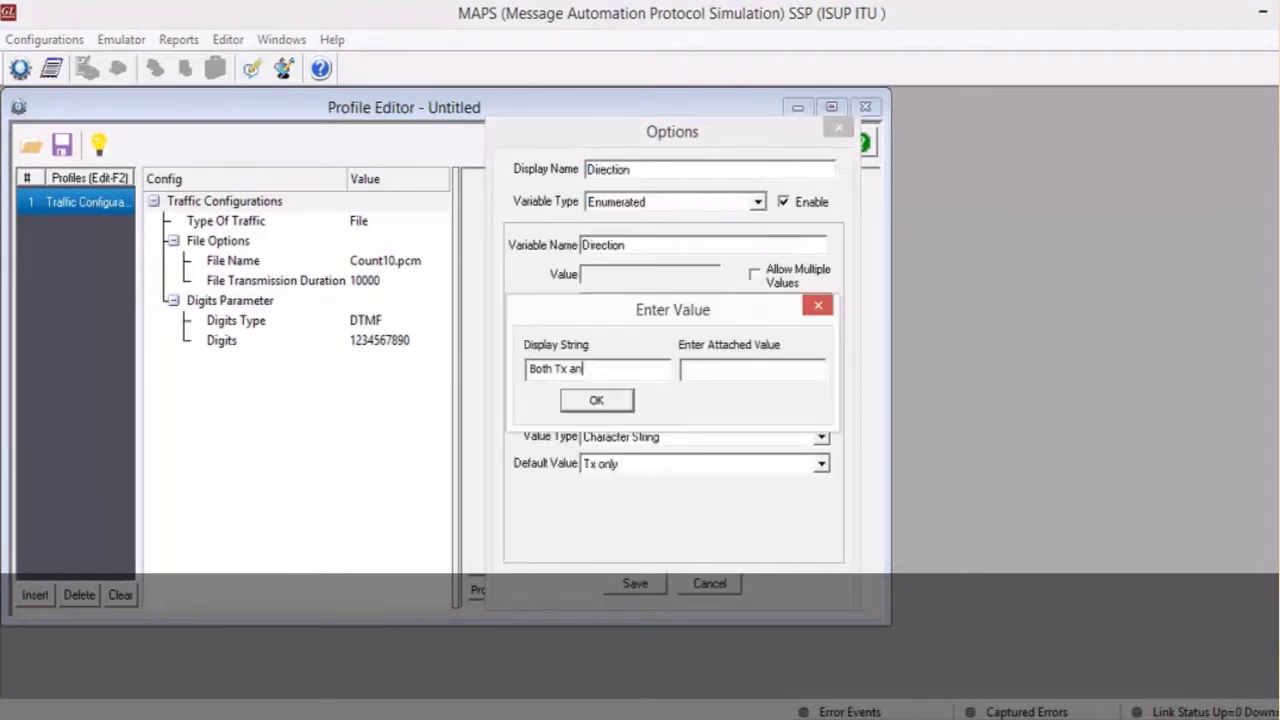
pyautogui.write('d Rx')
pyautogui.click(706, 372)
pyautogui.write('TxRx')
pyautogui.click(612, 401)
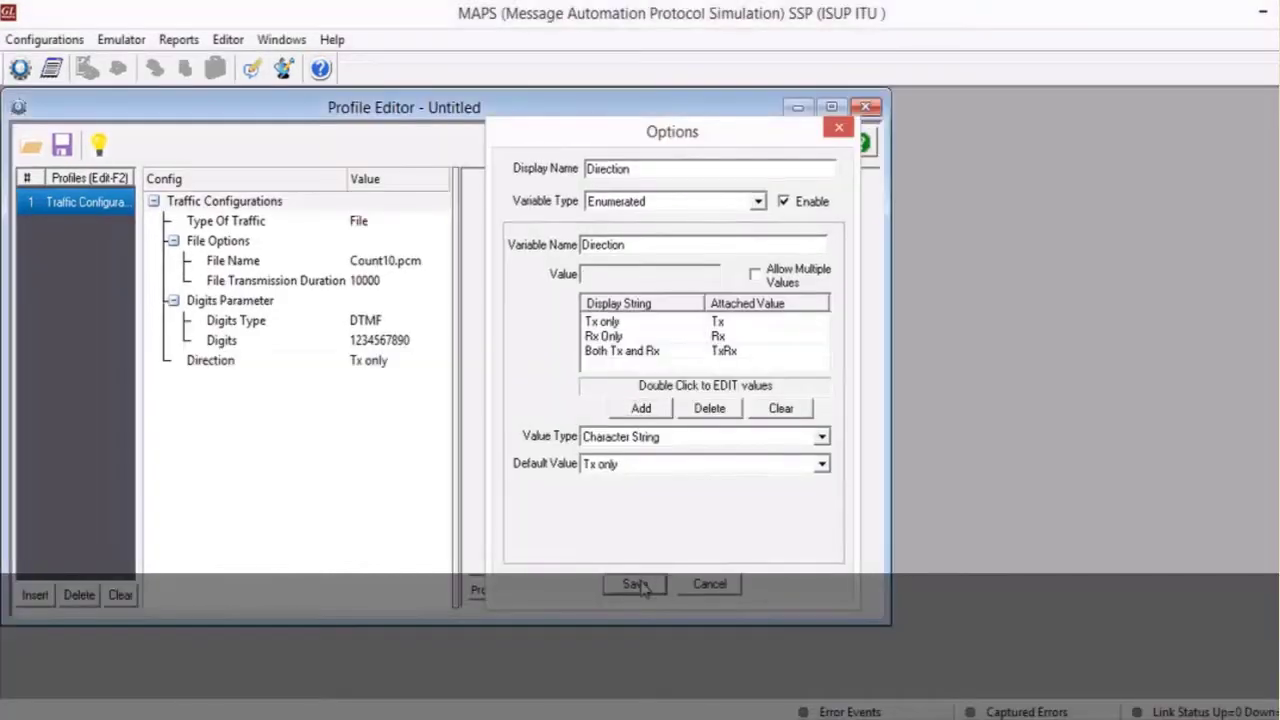
pyautogui.click(638, 584)
# - Save the profile configuration as 'Custom Traffic Profile'
pyautogui.click(62, 147)
pyautogui.write('Custom T')
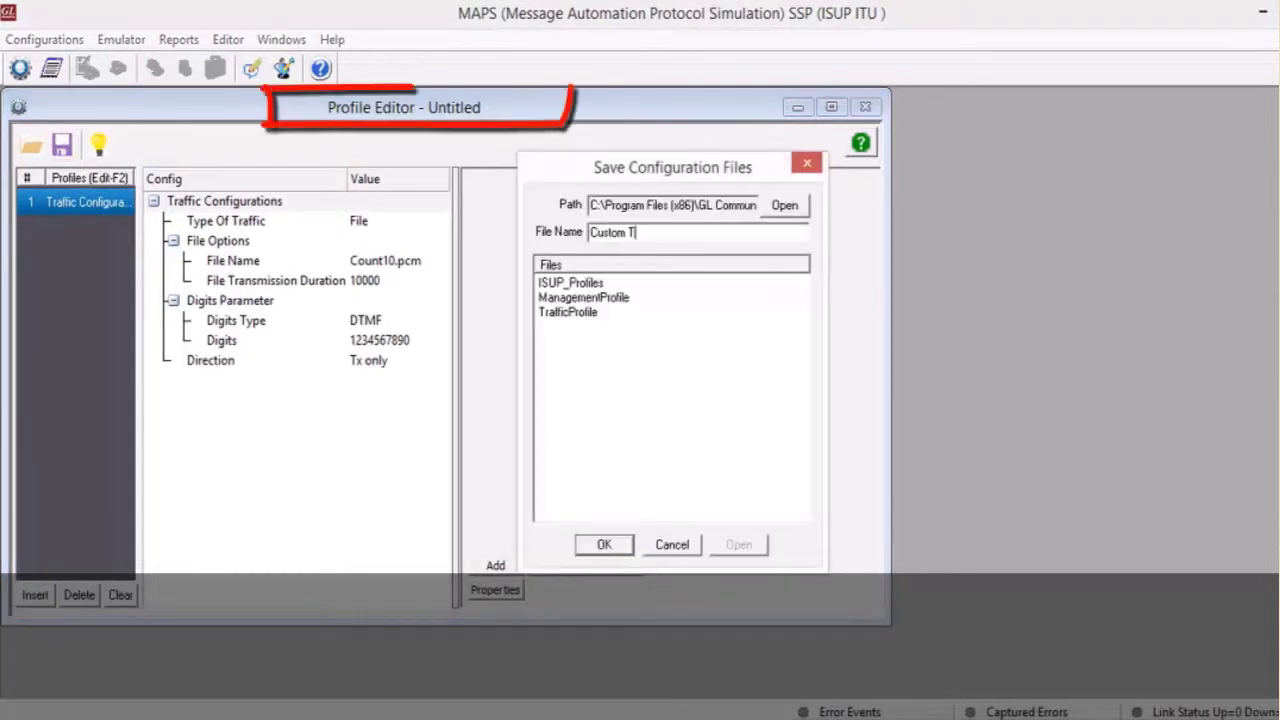
pyautogui.write('raffic Profile')
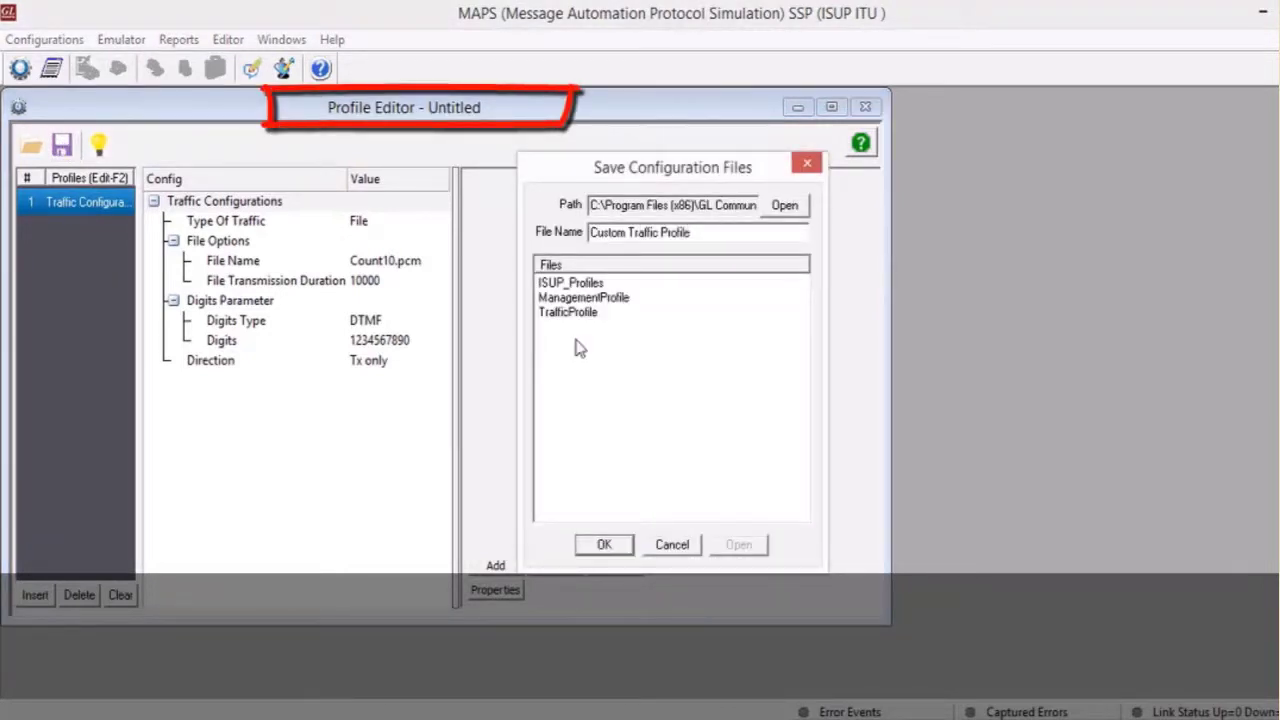
pyautogui.click(592, 546)
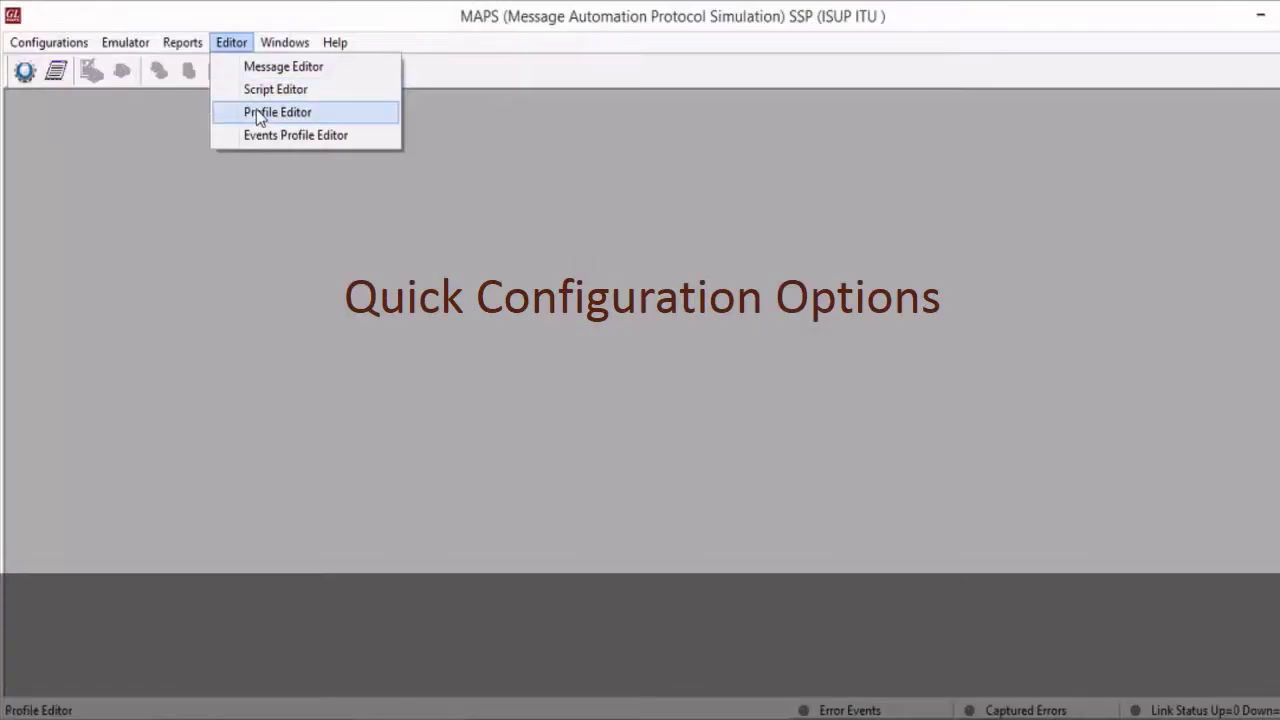
# - Open a new, empty Profile Editor from the Editor menu
pyautogui.click(257, 112)
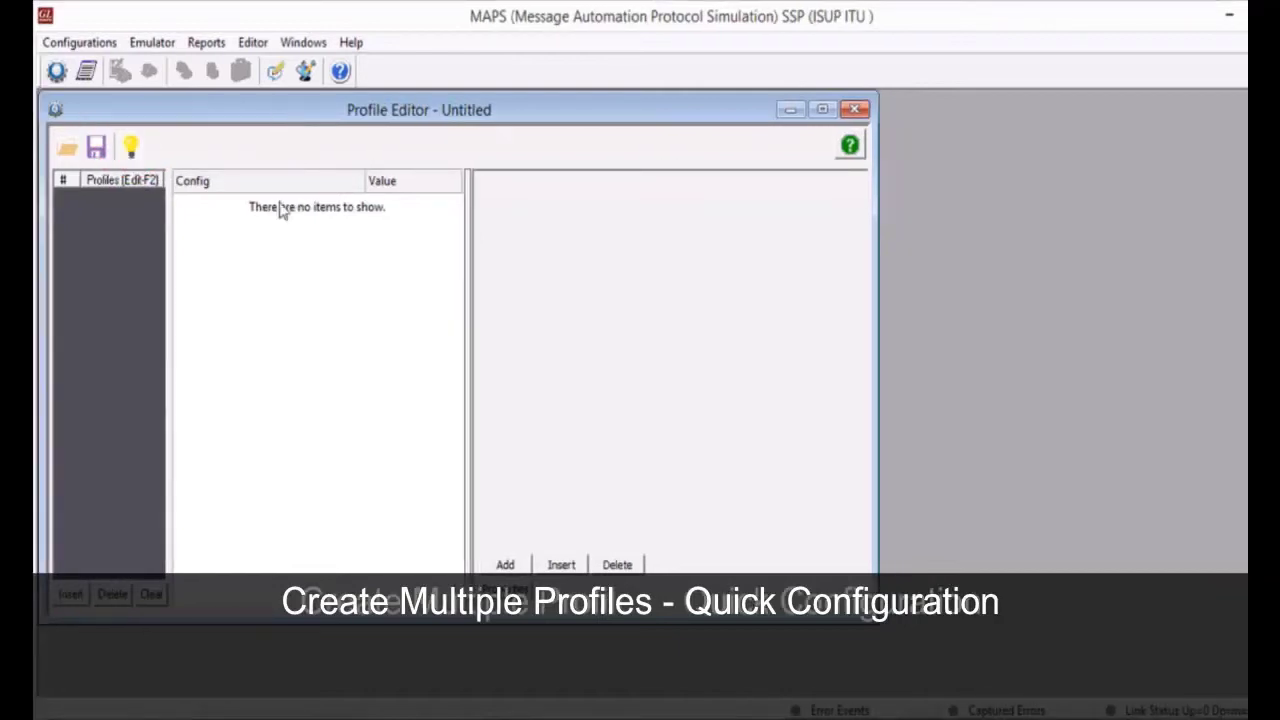
# - Load Custom Traffic Profile and generate 10 profiles named A**Traffic Configurations
pyautogui.click(37, 148)
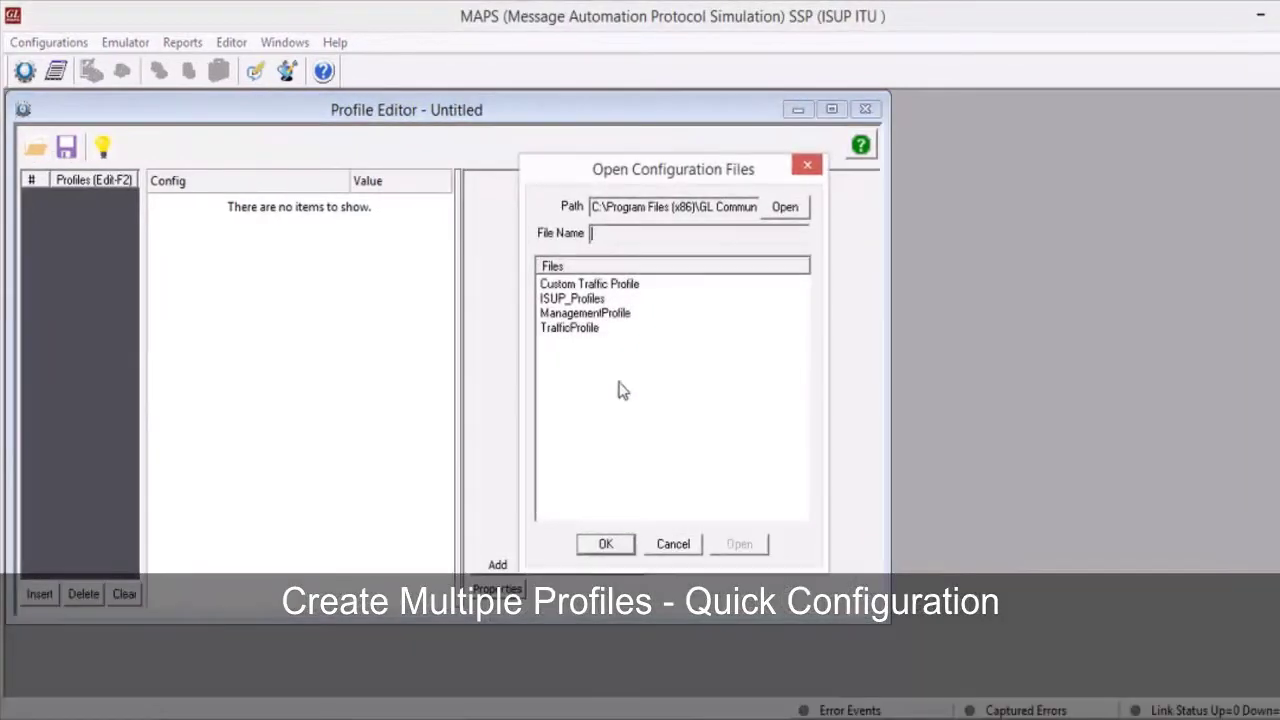
pyautogui.click(597, 285)
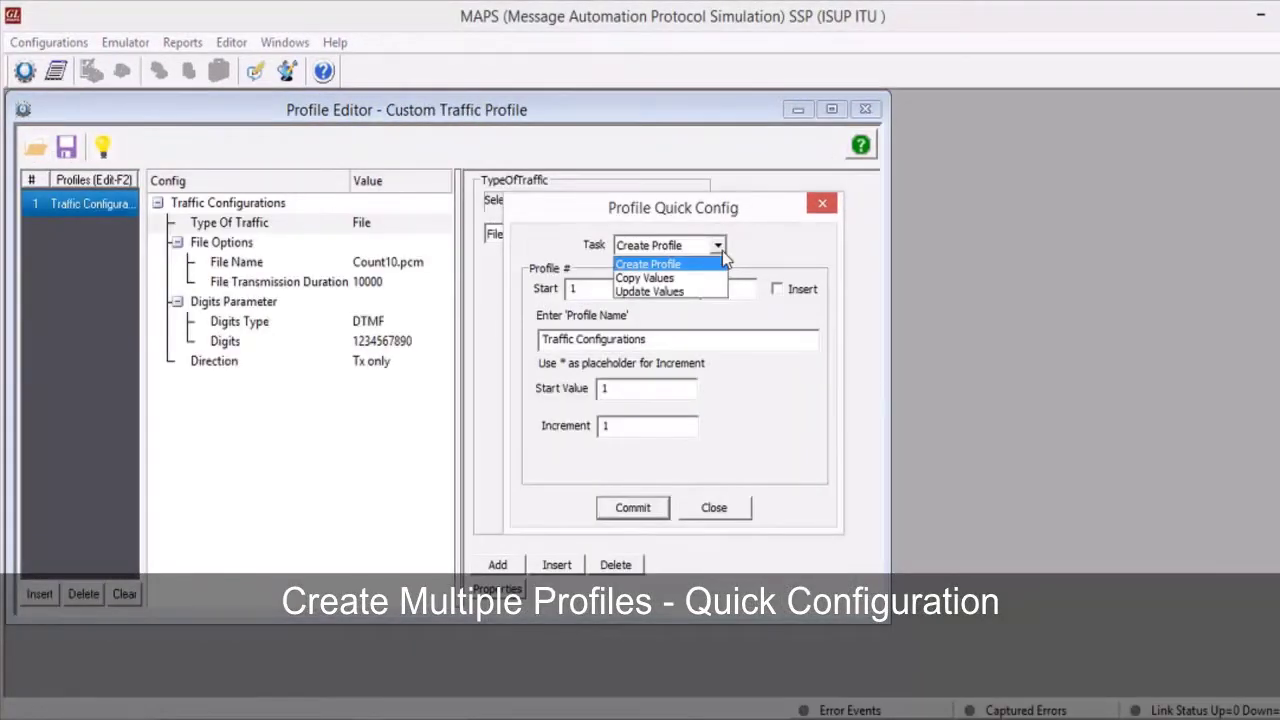
pyautogui.click(722, 251)
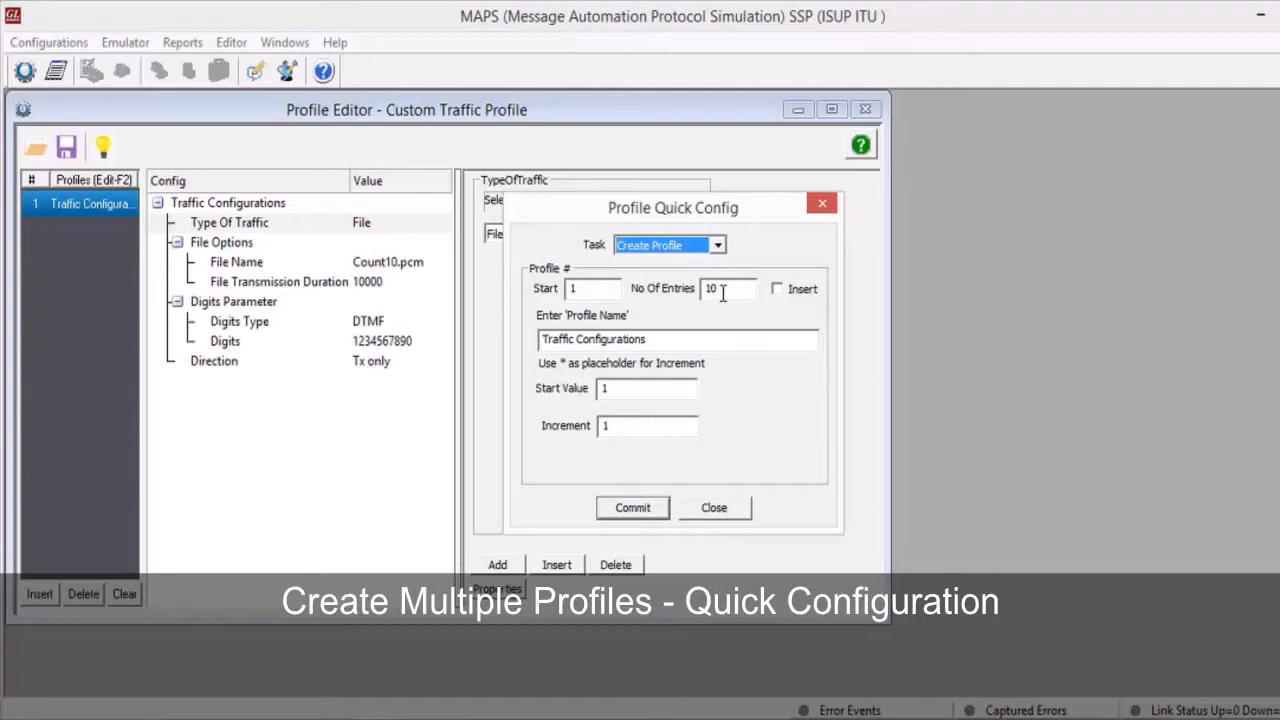
pyautogui.click(721, 290)
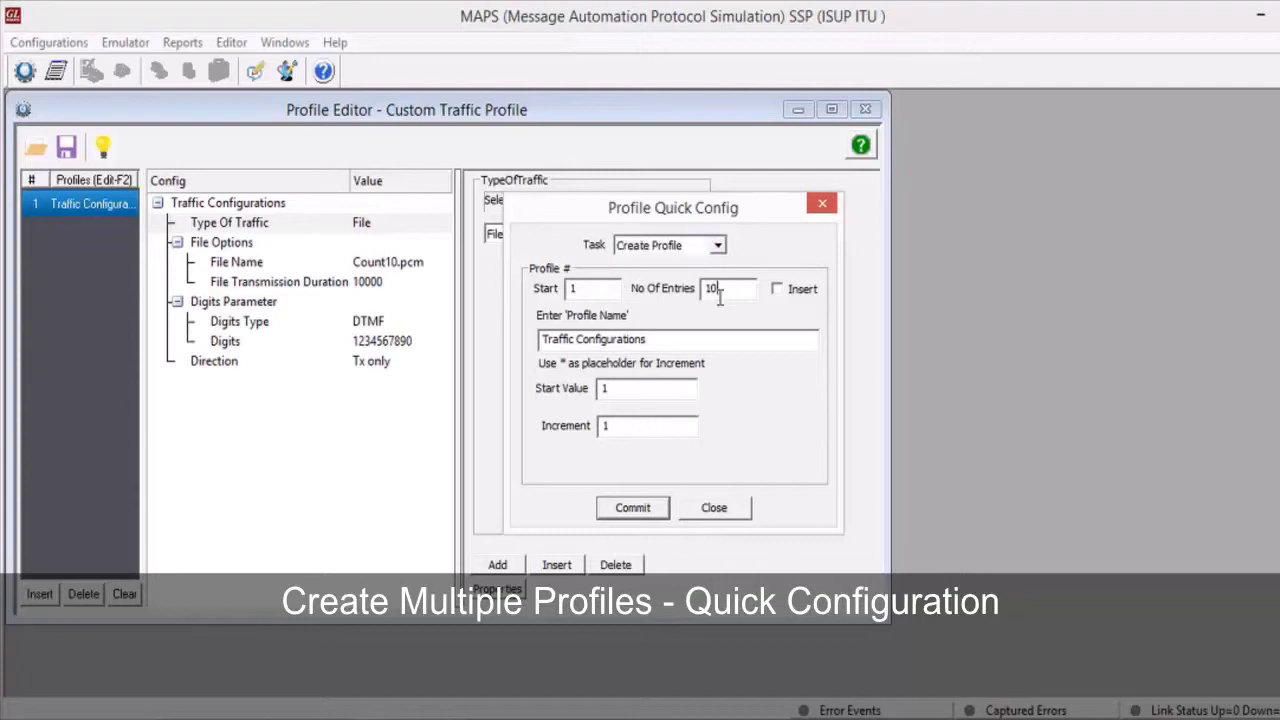
pyautogui.click(545, 340)
pyautogui.write('A')
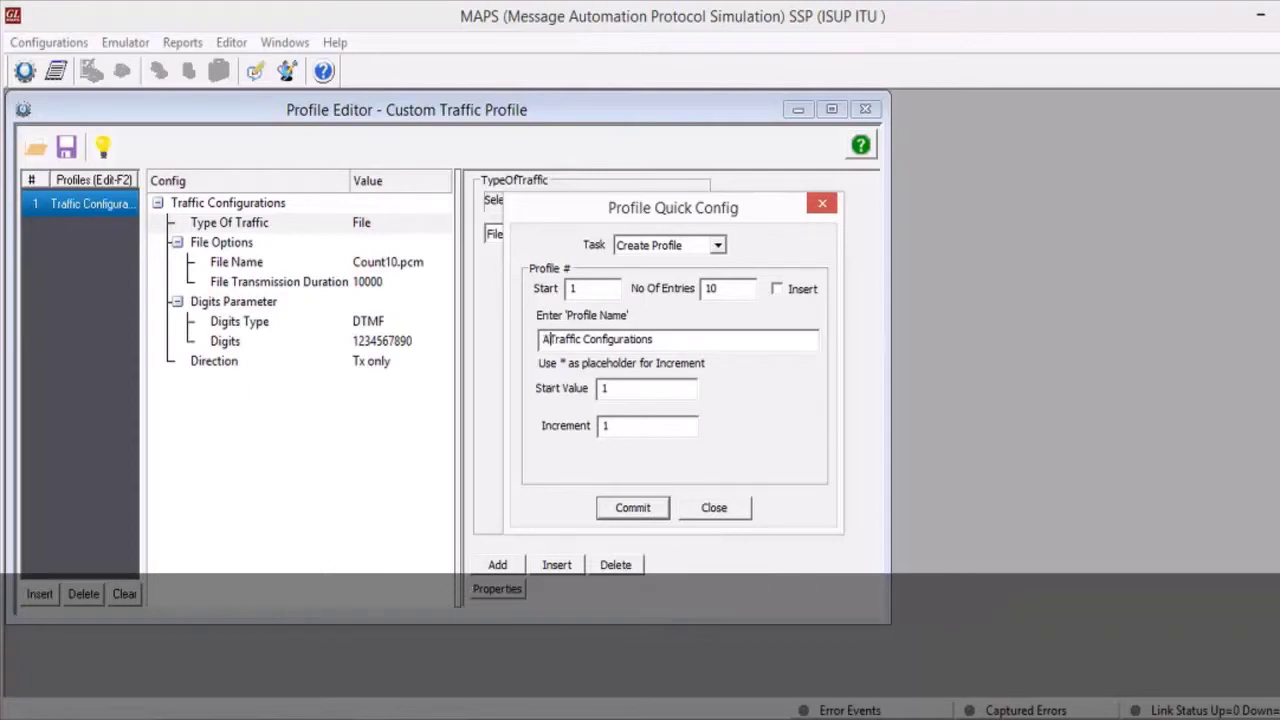
pyautogui.write('**')
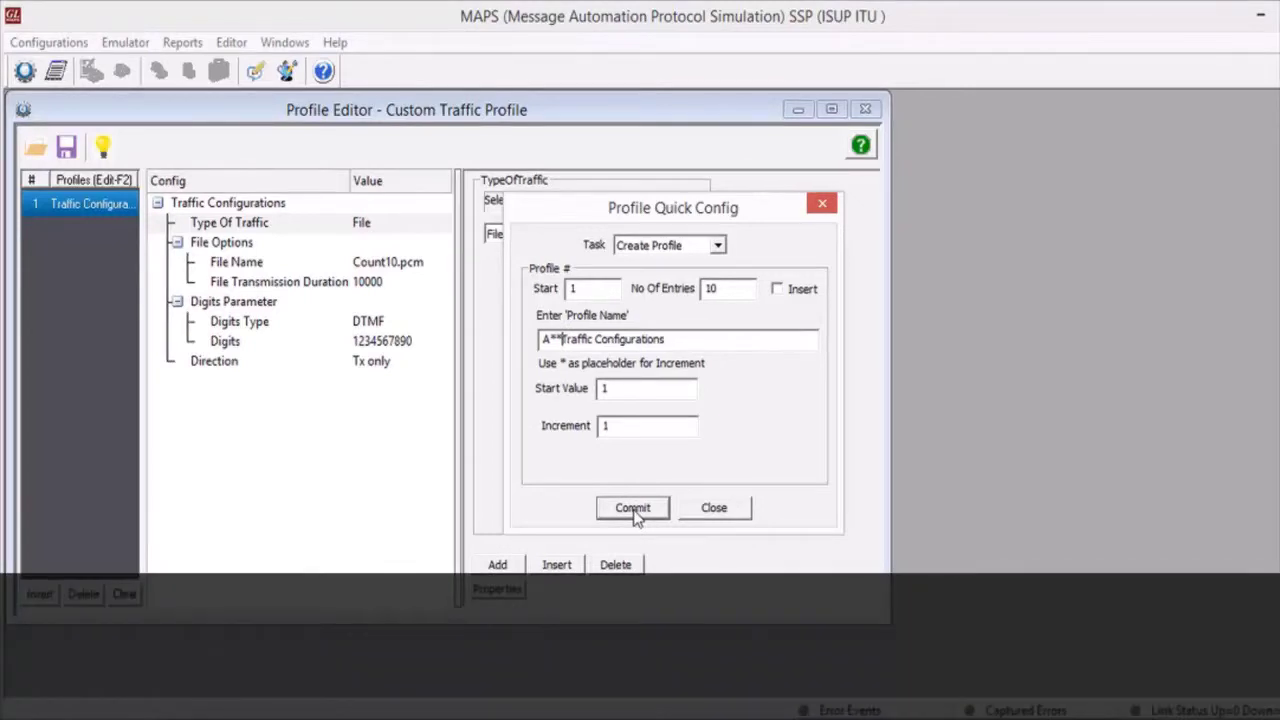
pyautogui.click(633, 508)
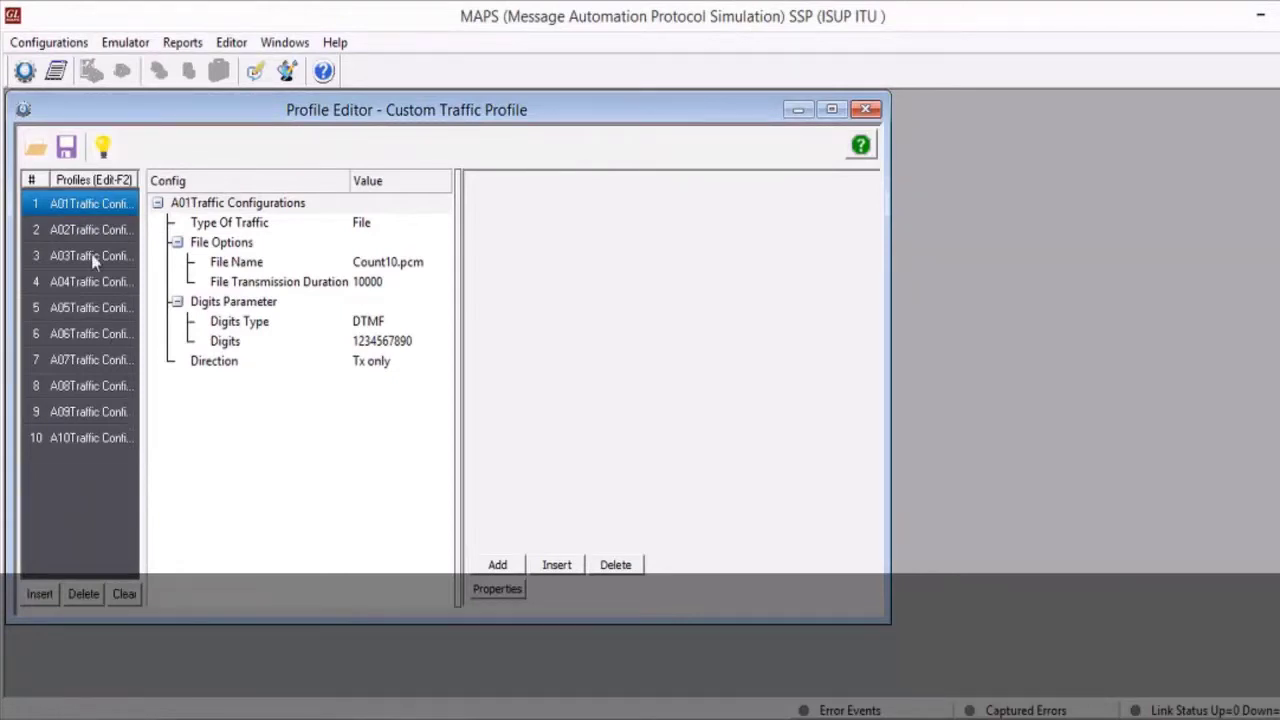
# - Save the generated profiles over the existing Custom Traffic Profile file
pyautogui.click(66, 148)
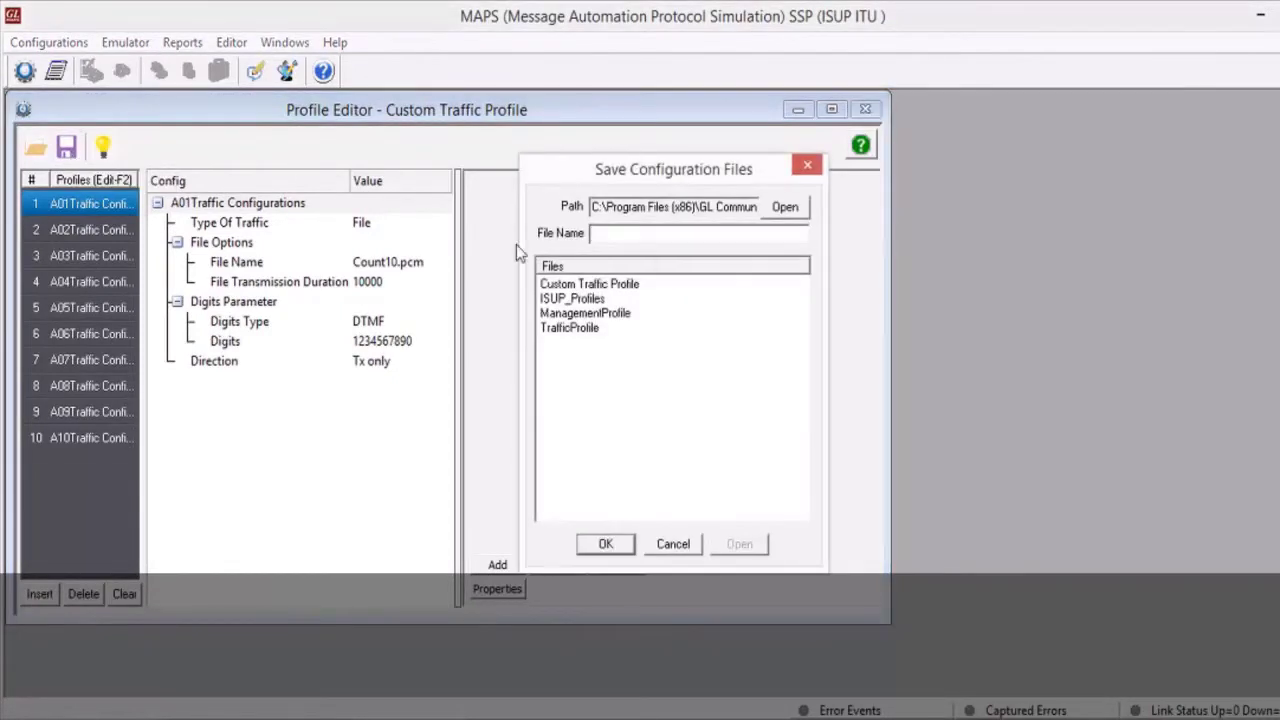
pyautogui.click(630, 284)
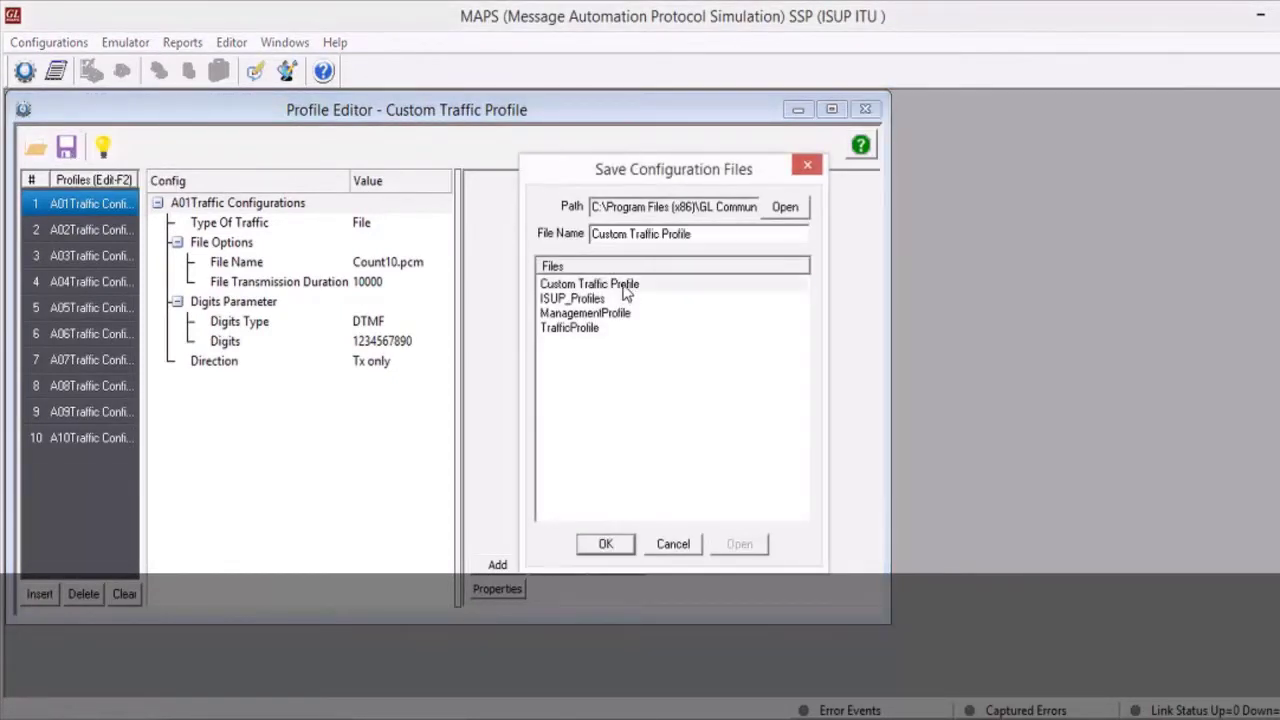
pyautogui.click(606, 544)
pyautogui.click(640, 424)
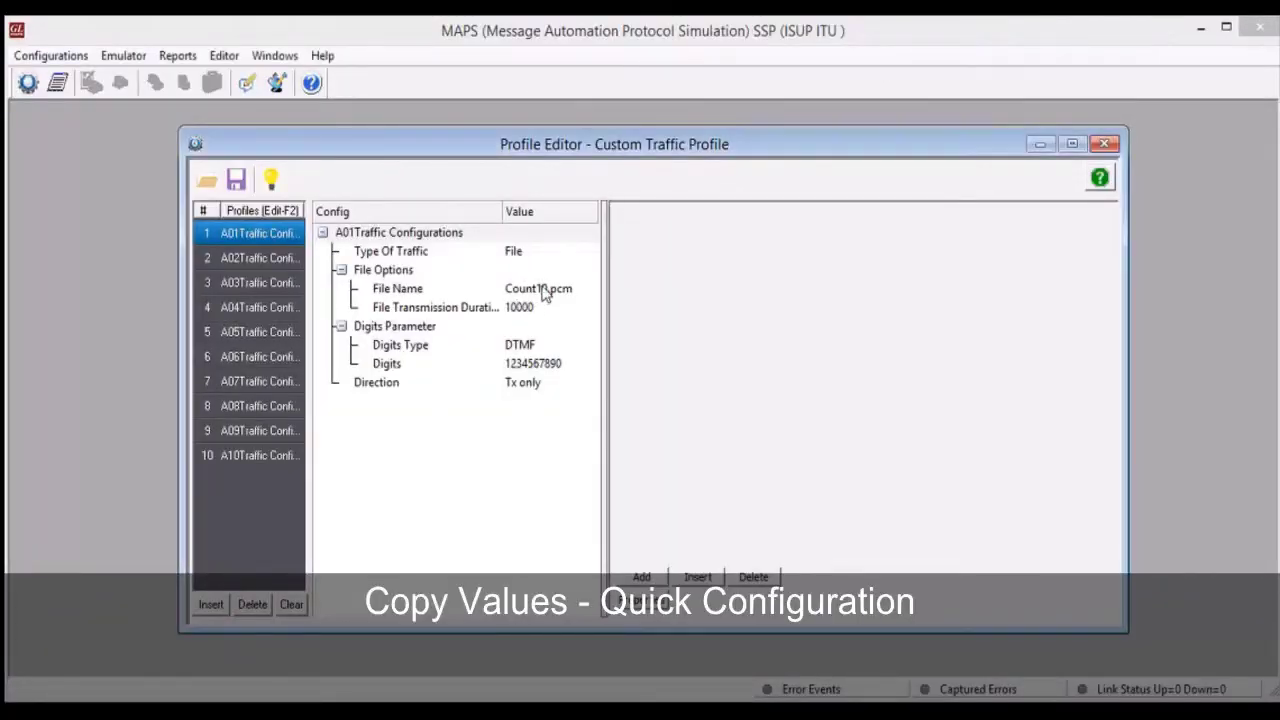
# - Change A01's File Name to Count10000.pcm and copy it to all ten profiles
pyautogui.click(543, 290)
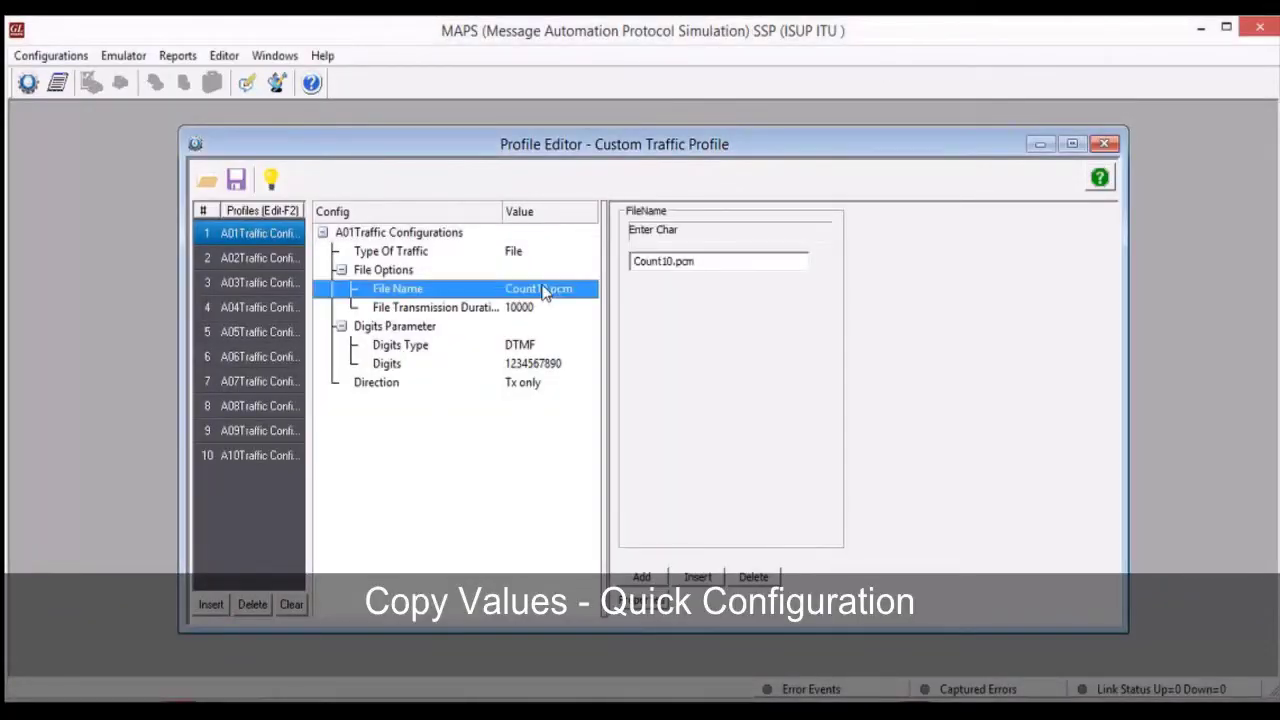
pyautogui.click(671, 261)
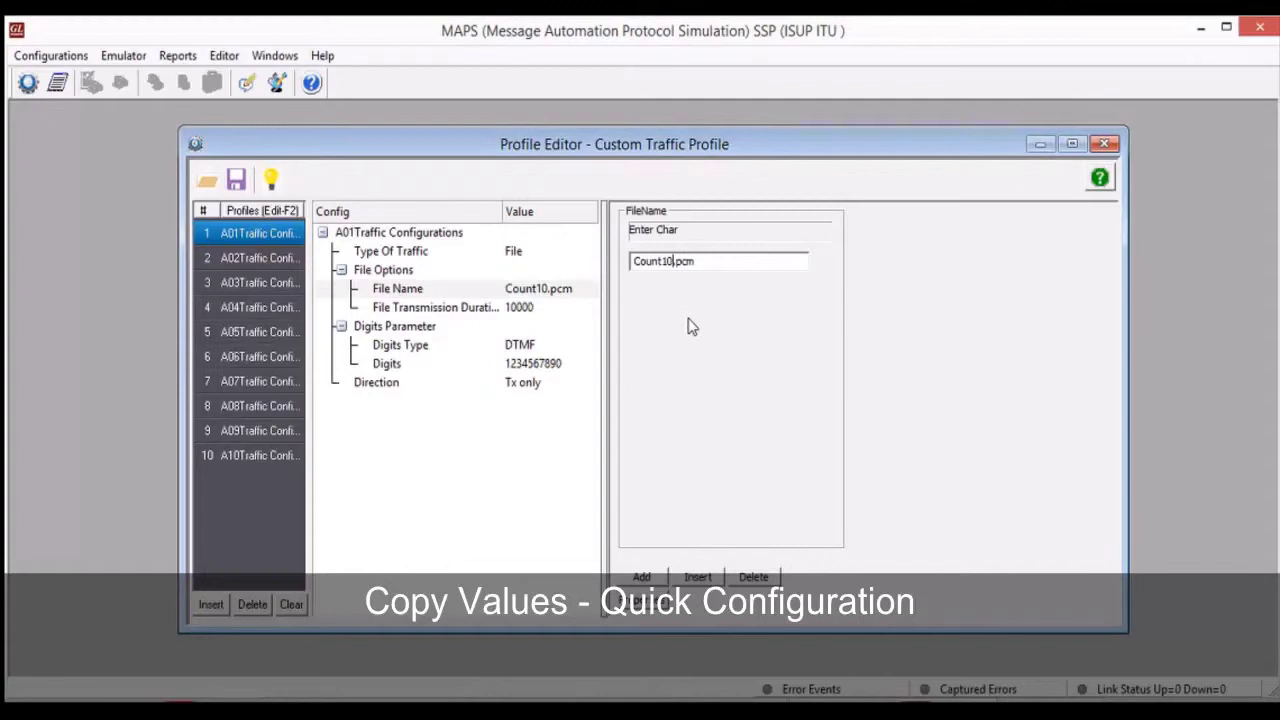
pyautogui.write('000')
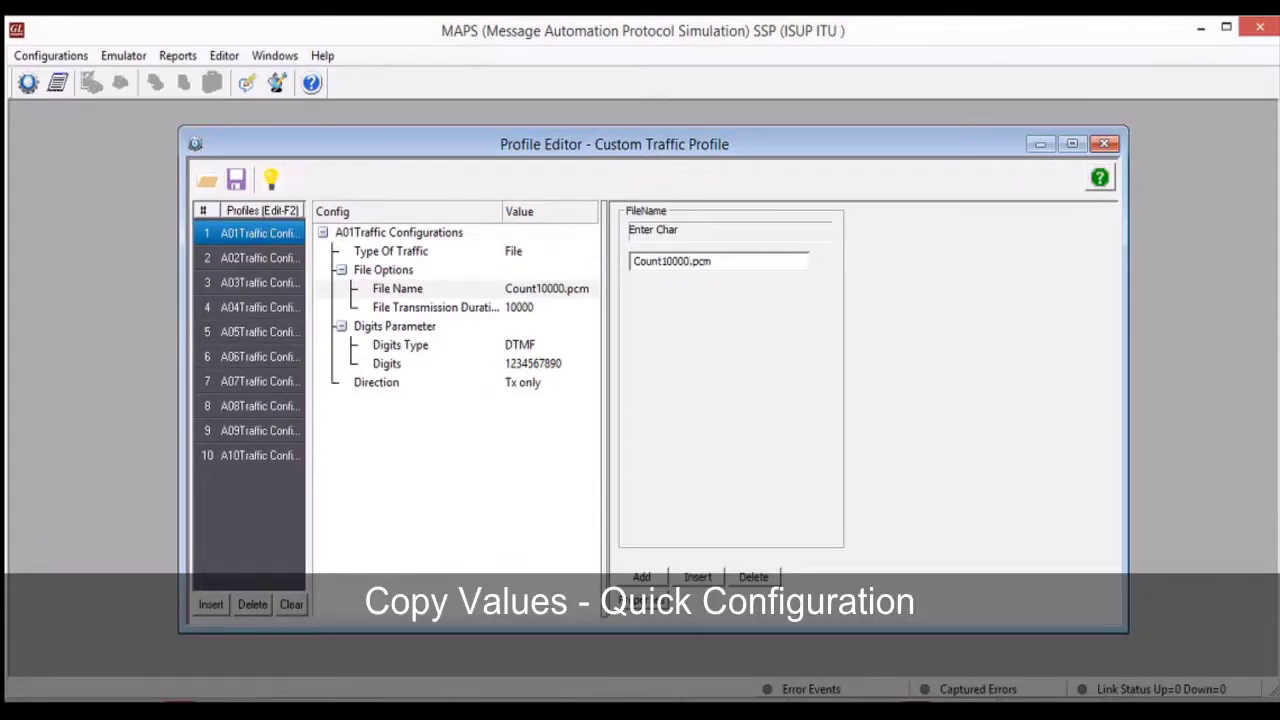
pyautogui.click(422, 292)
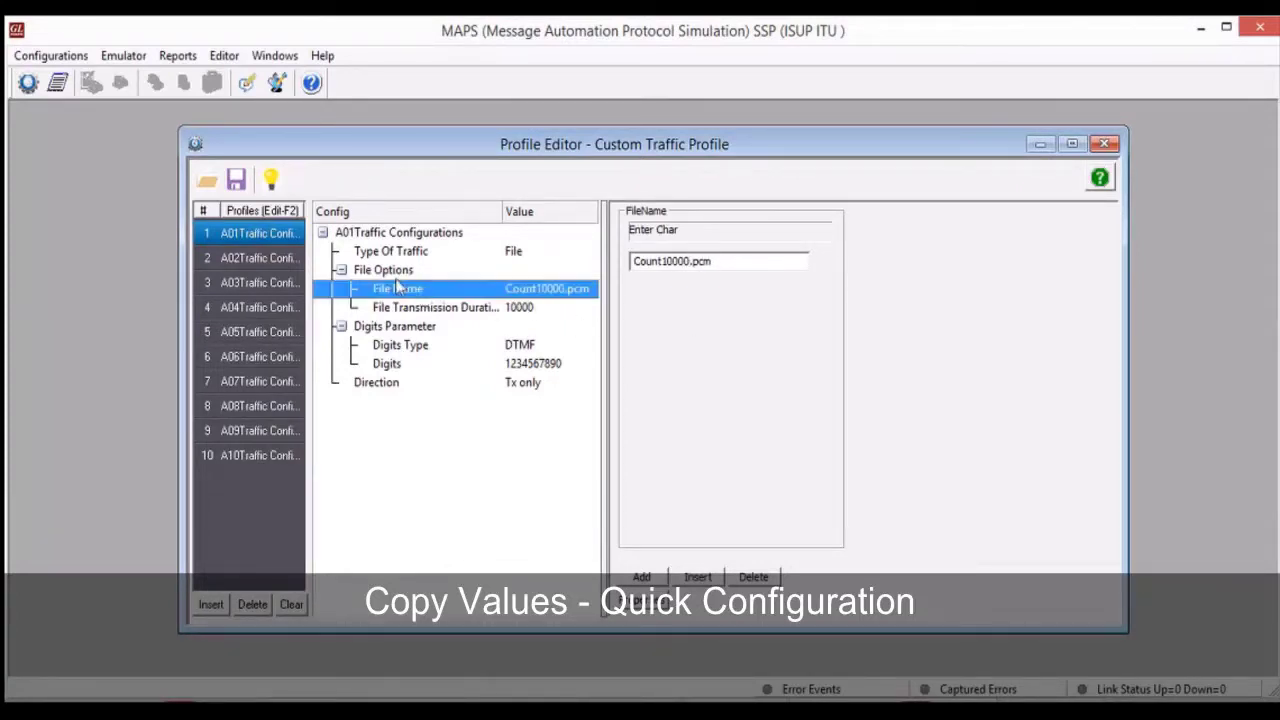
pyautogui.click(271, 182)
pyautogui.click(675, 250)
pyautogui.click(652, 279)
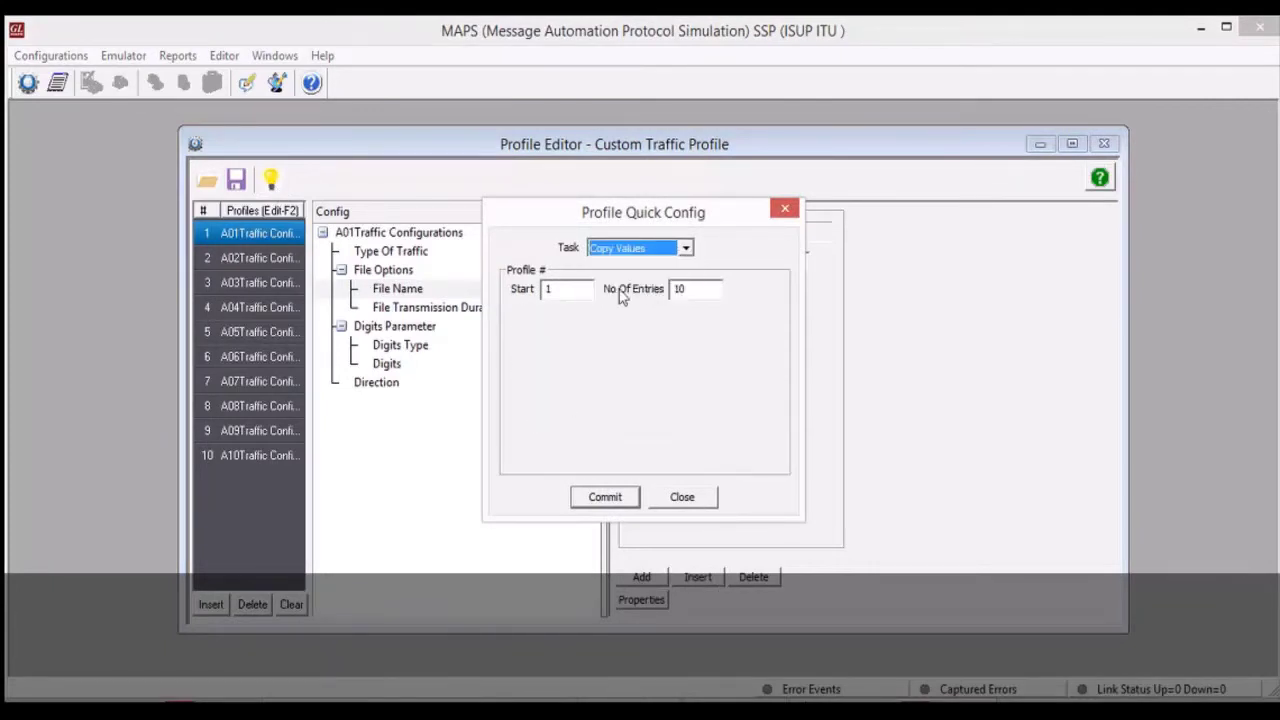
pyautogui.click(560, 290)
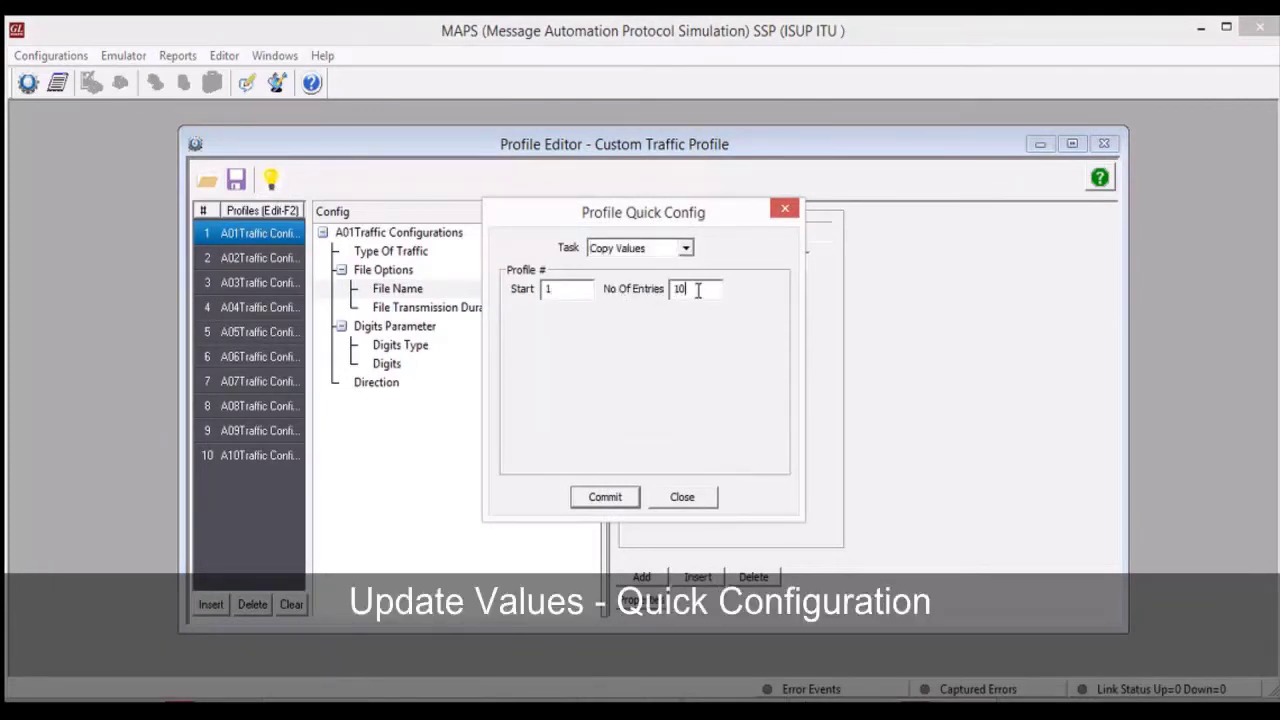
pyautogui.click(615, 497)
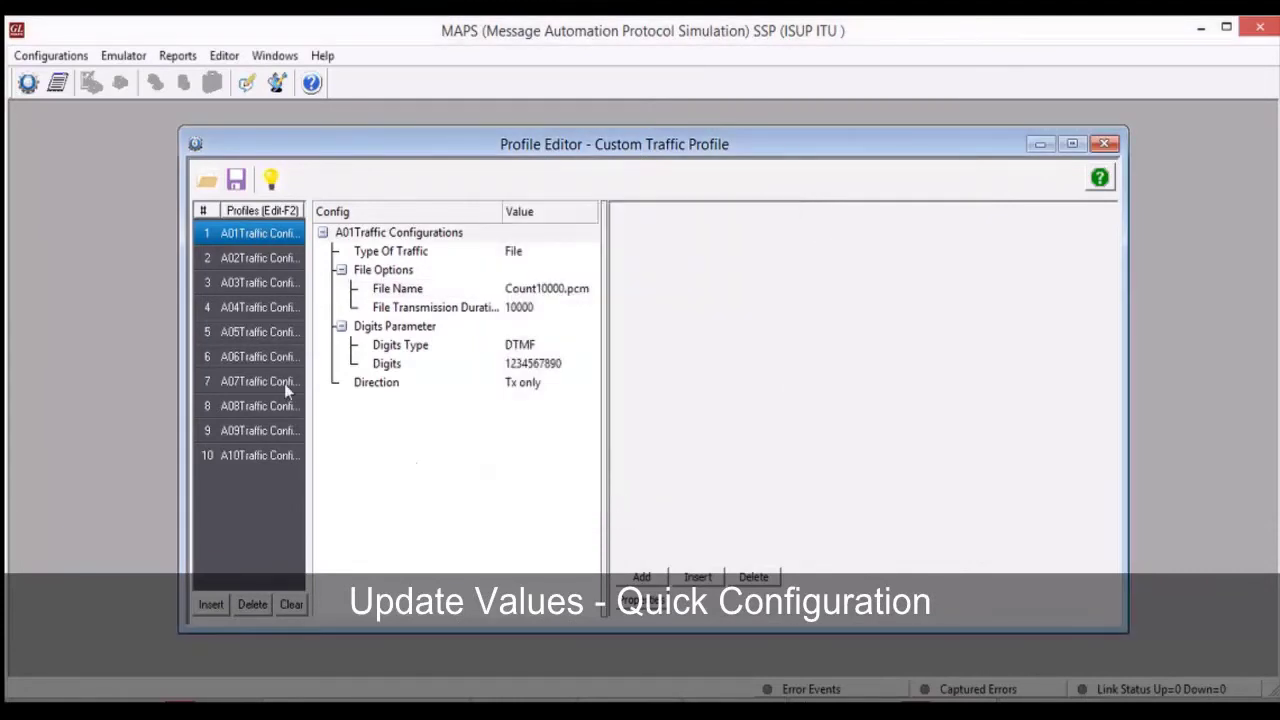
# - Verify the File Name in profiles A02, A03 and A09, then return to A01
pyautogui.click(258, 262)
pyautogui.click(530, 290)
pyautogui.click(257, 283)
pyautogui.click(530, 290)
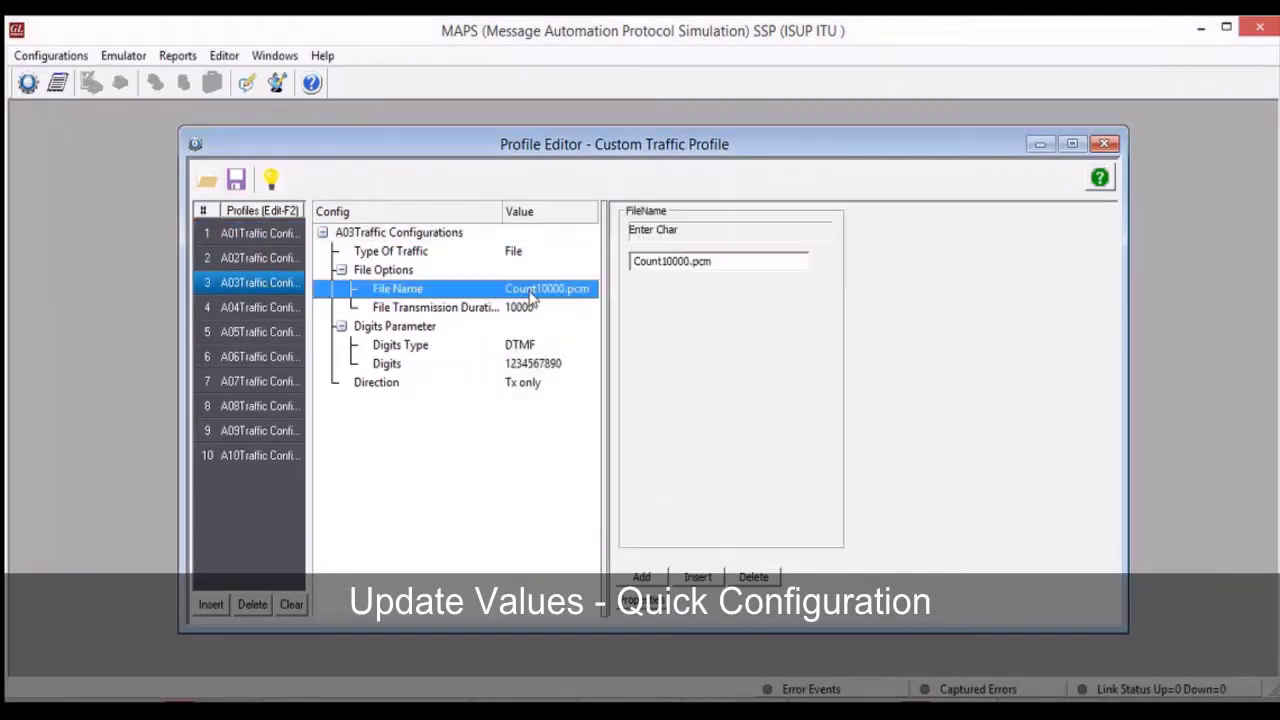
pyautogui.click(257, 430)
pyautogui.click(528, 291)
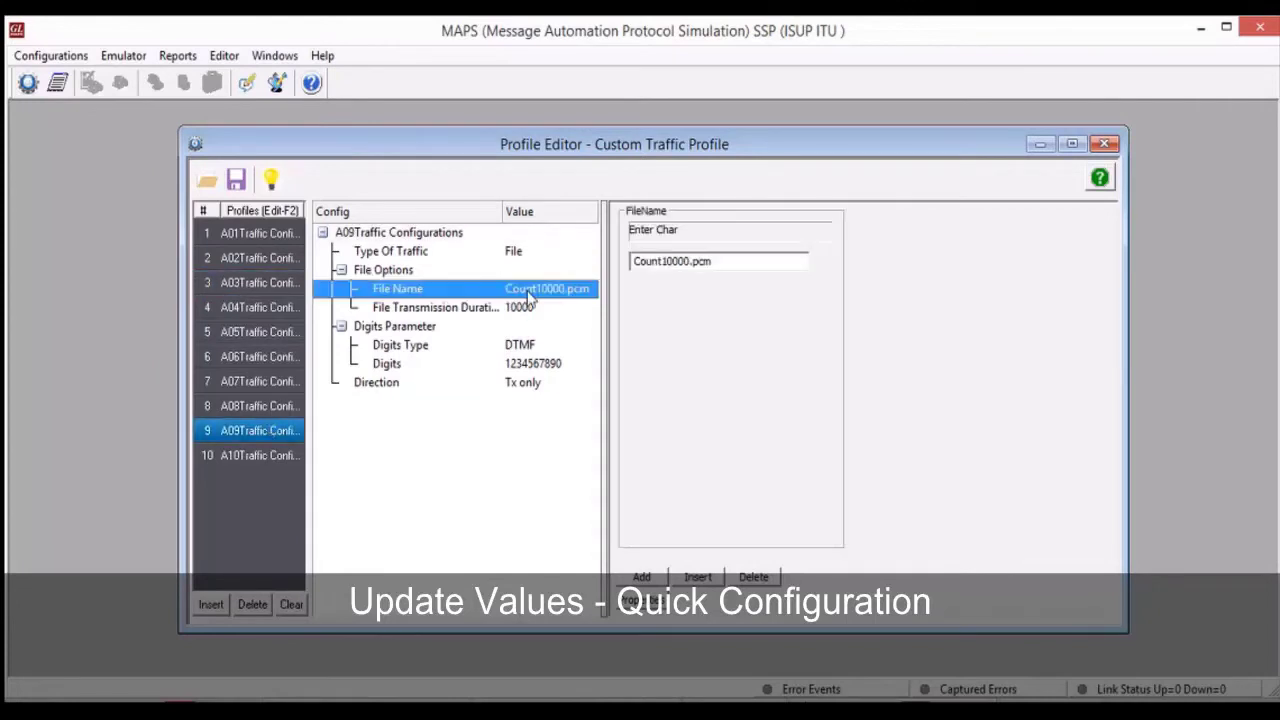
pyautogui.click(285, 236)
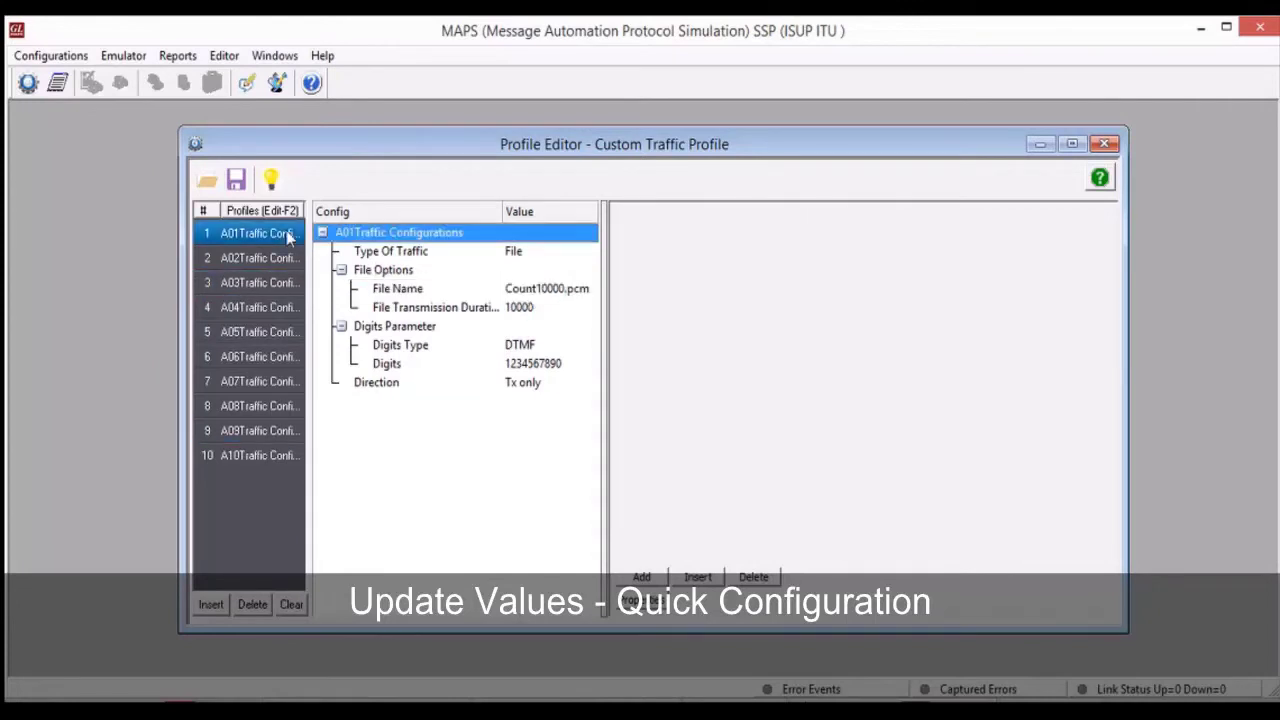
pyautogui.click(533, 366)
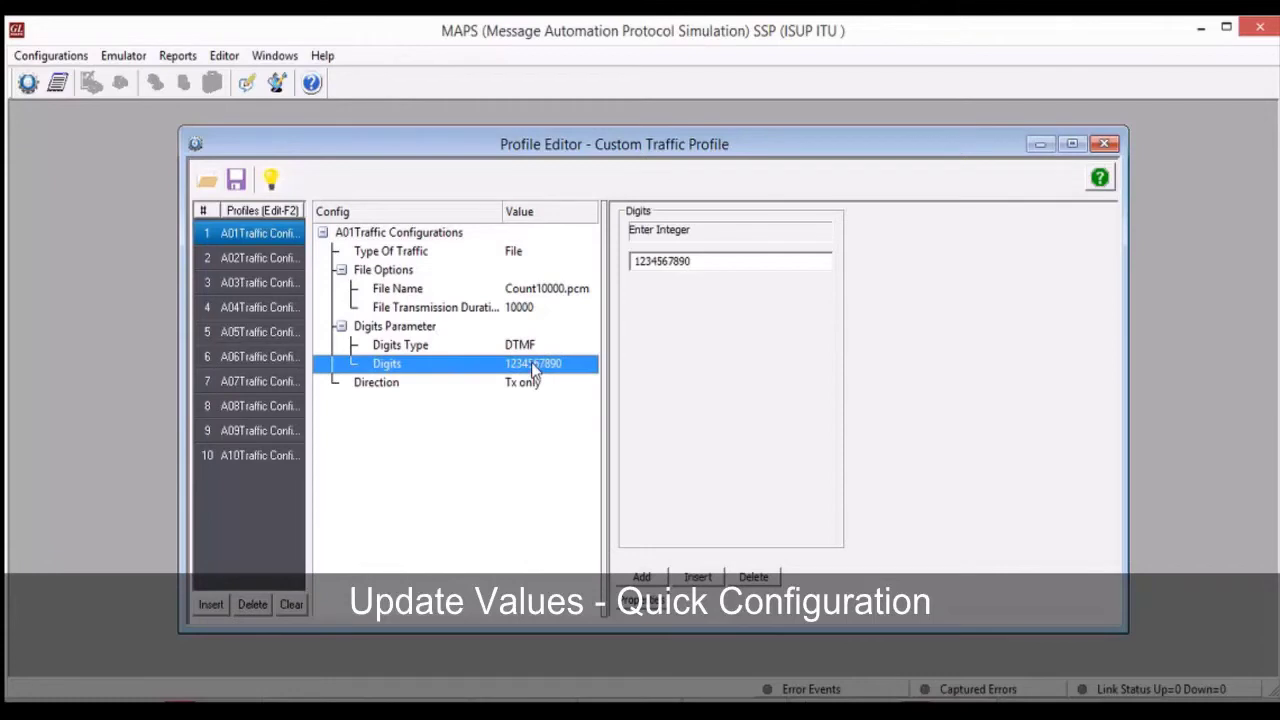
pyautogui.click(695, 263)
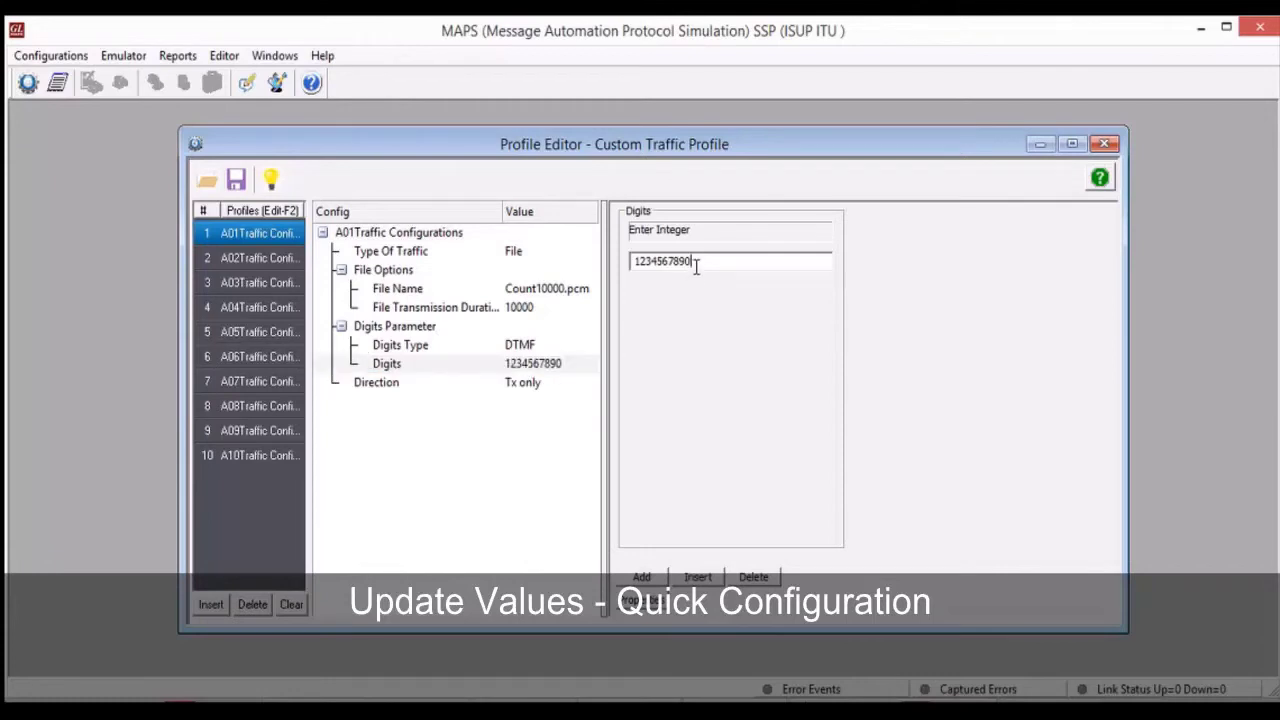
pyautogui.click(271, 179)
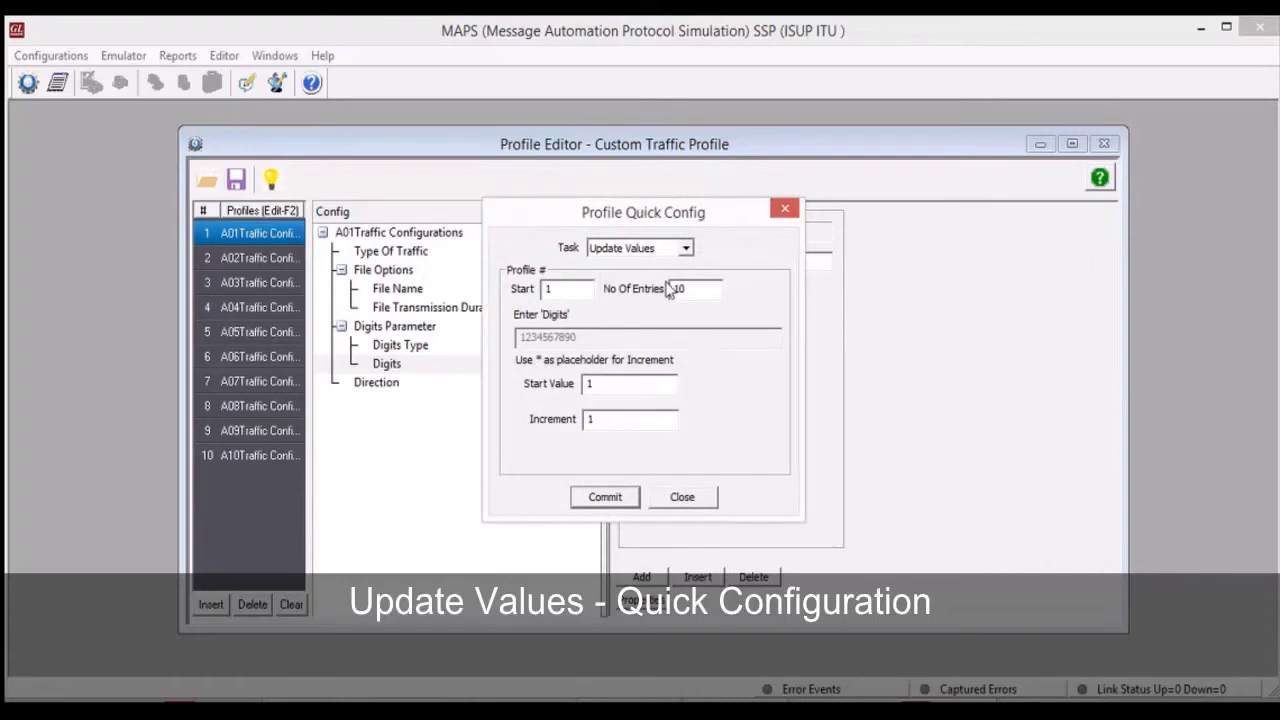
pyautogui.doubleClick(592, 386)
pyautogui.write('1234567890')
pyautogui.doubleClick(588, 421)
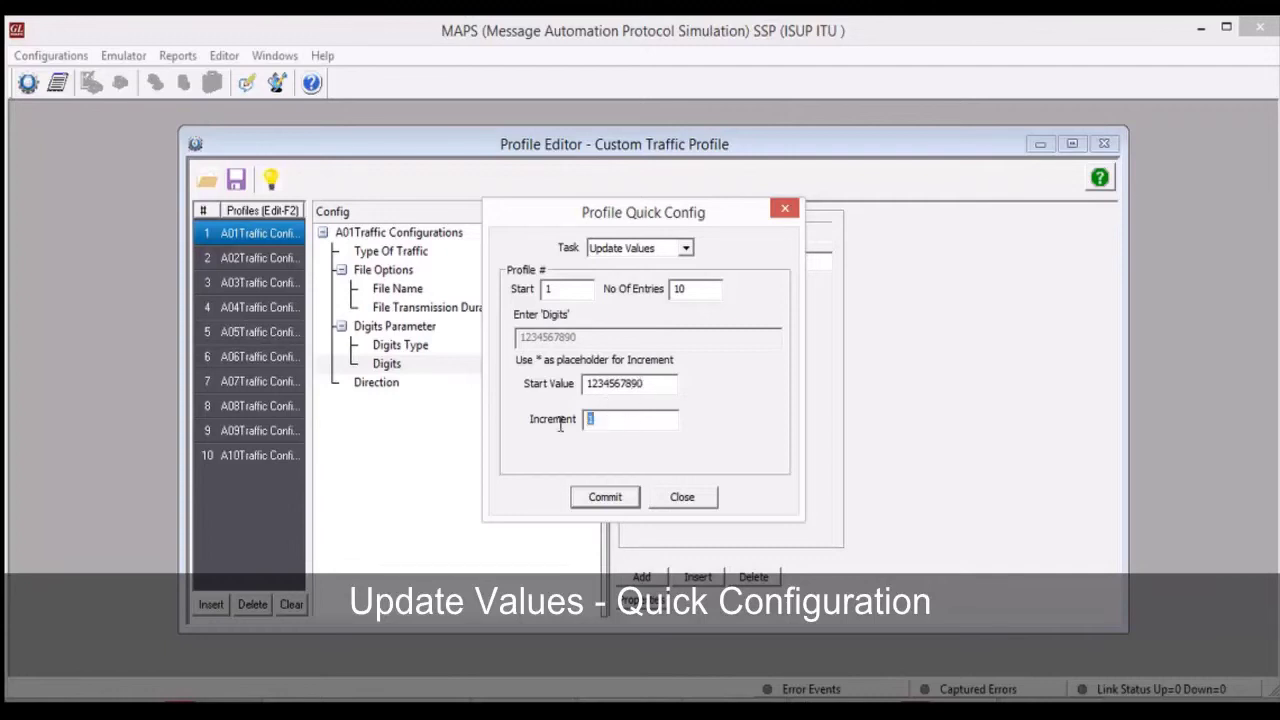
pyautogui.click(605, 497)
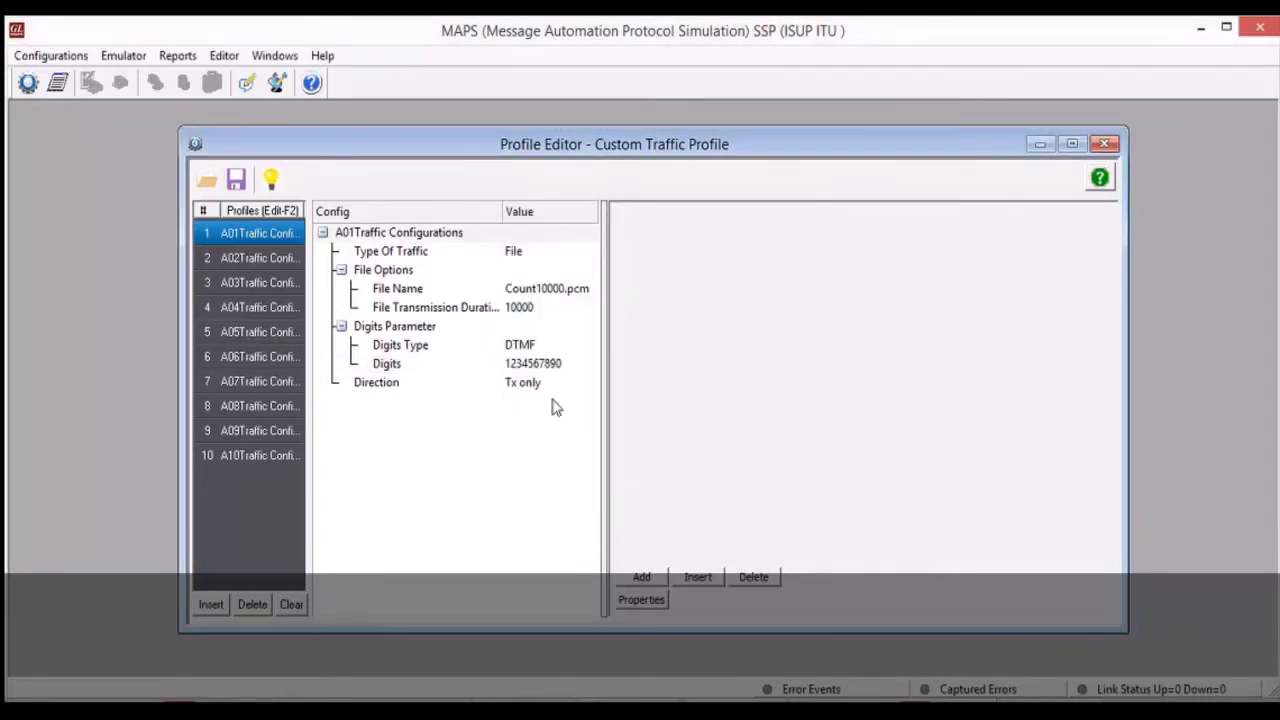
# - Check the Digits values in profiles A01, A02, A03 and A10
pyautogui.click(520, 364)
pyautogui.click(293, 260)
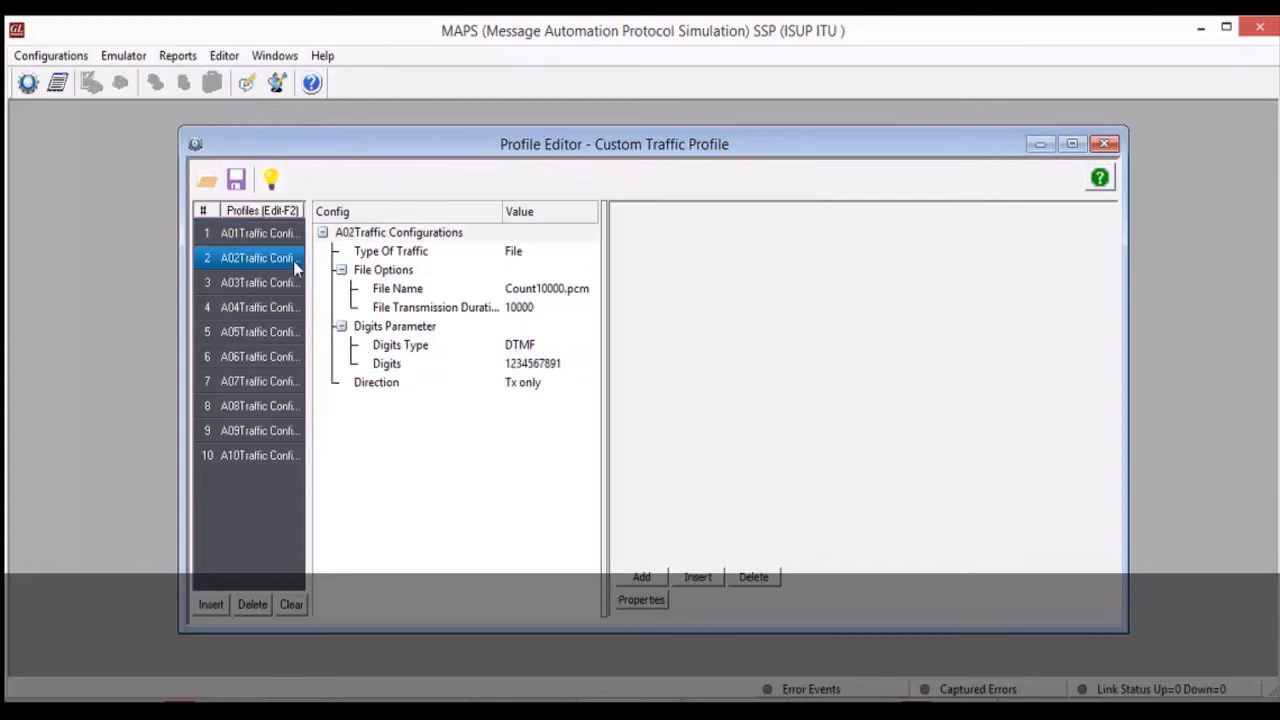
pyautogui.click(541, 366)
pyautogui.click(281, 291)
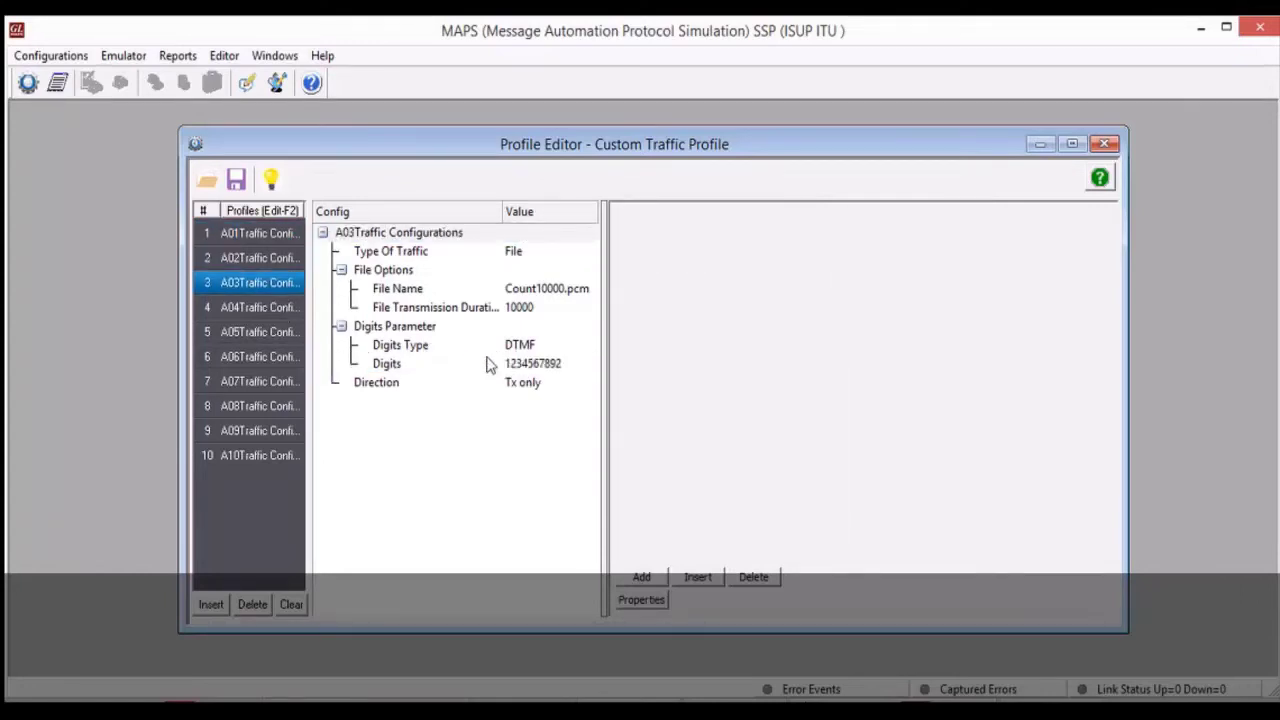
pyautogui.click(522, 366)
pyautogui.click(274, 456)
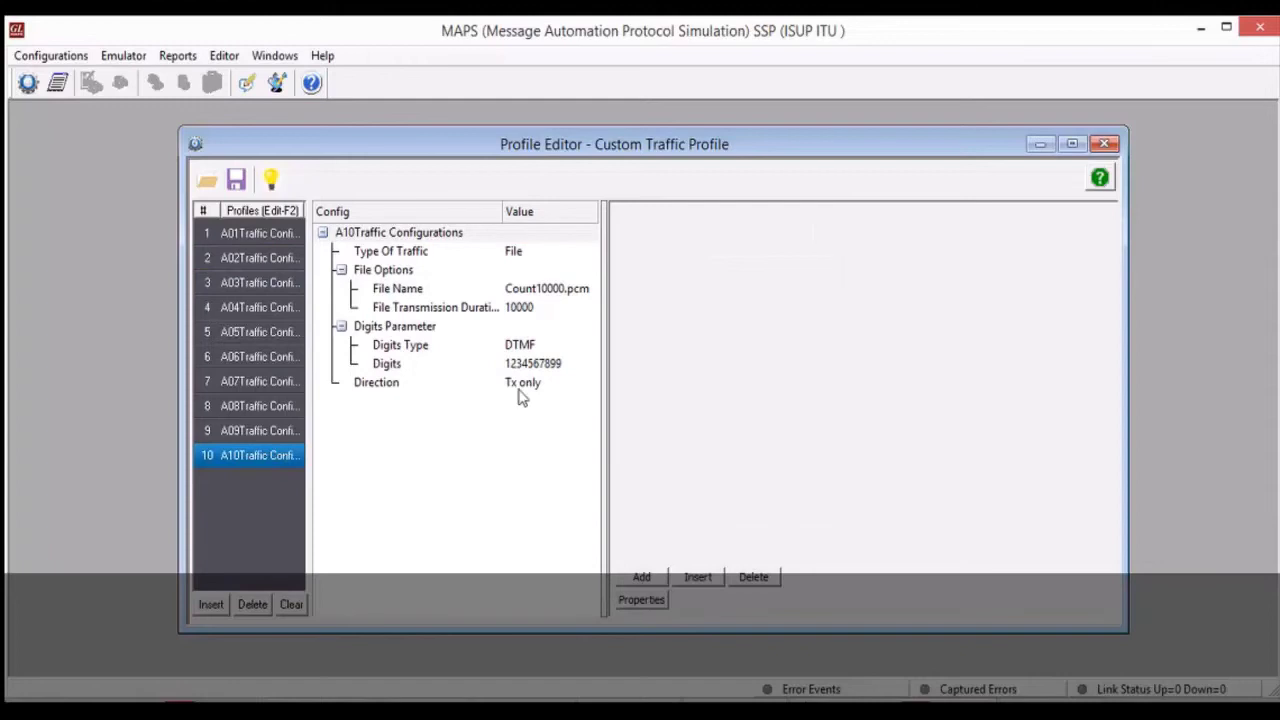
pyautogui.click(557, 368)
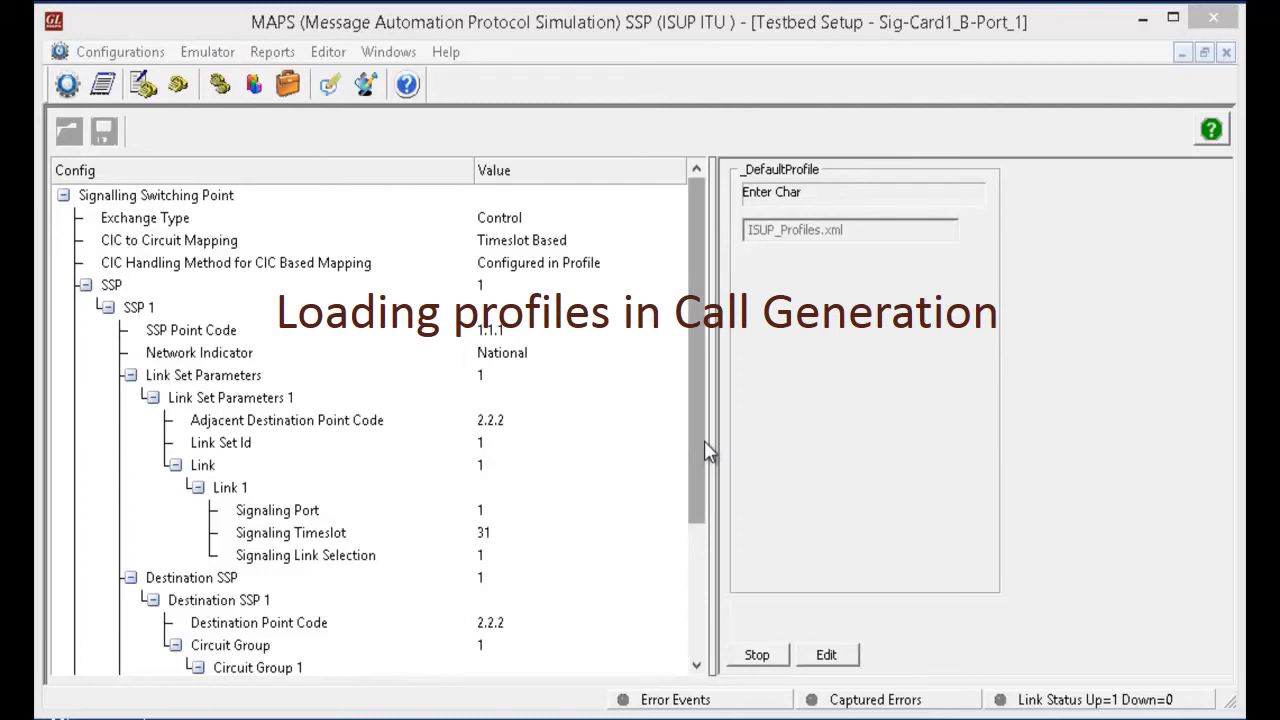
pyautogui.moveTo(695, 420); pyautogui.dragTo(702, 582)
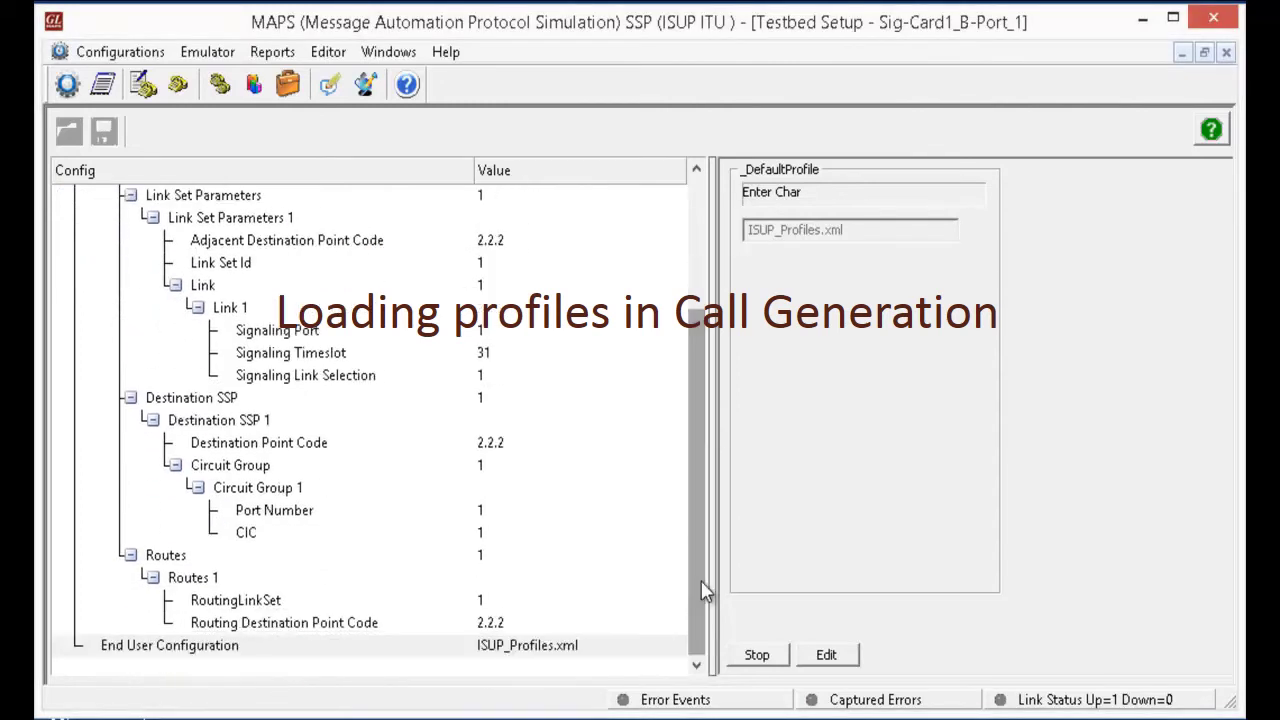
pyautogui.click(531, 647)
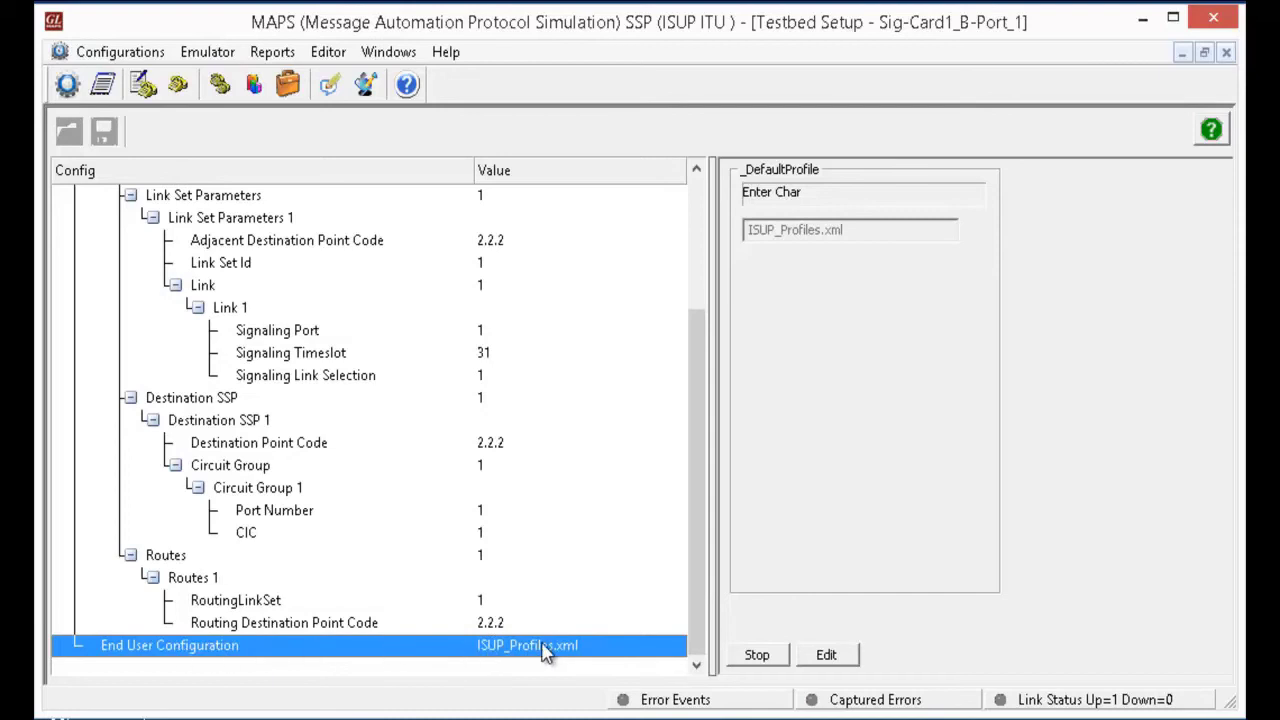
# - Open Call Generation full-screen and check the profiles for calls 1 and 3, keeping Card1TS01 for call 1
pyautogui.click(176, 86)
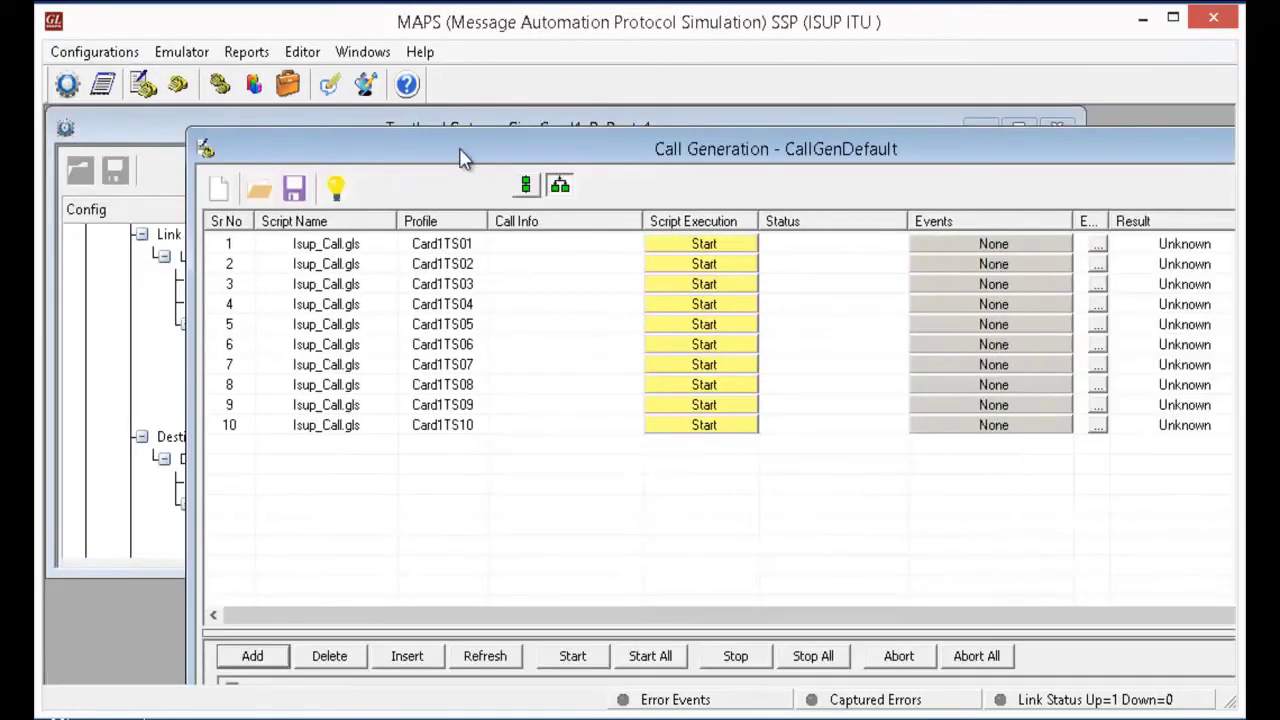
pyautogui.doubleClick(460, 152)
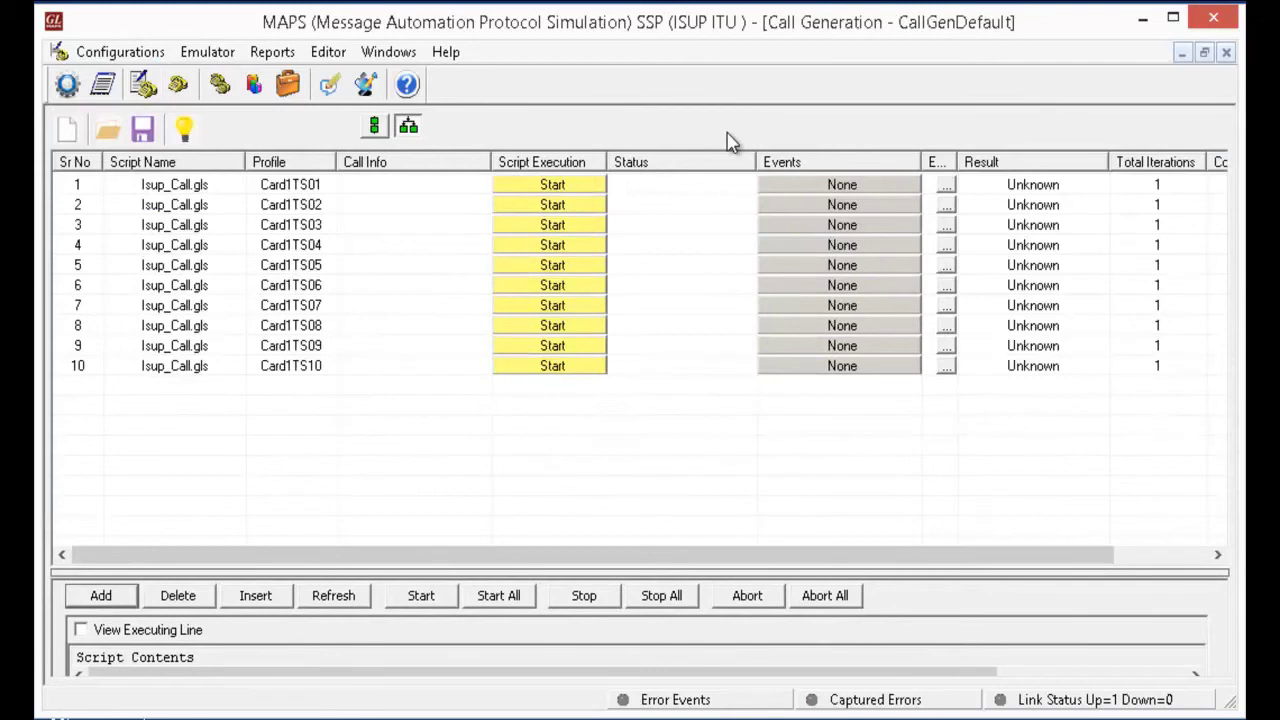
pyautogui.click(313, 188)
pyautogui.click(310, 188)
pyautogui.click(323, 226)
pyautogui.click(323, 227)
# - Select all ten Isup_Call.gls calls and start them together so each passes
pyautogui.click(466, 368)
pyautogui.hotkey('ctrl', 'a')
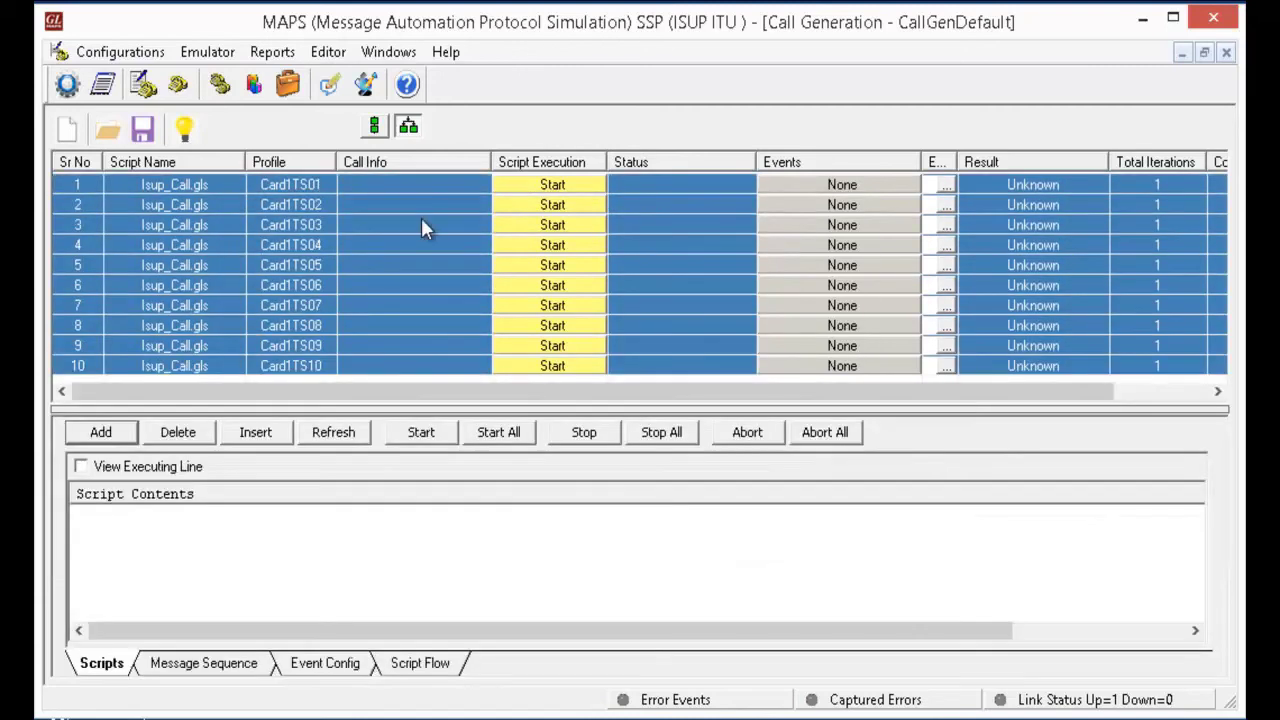
pyautogui.click(510, 436)
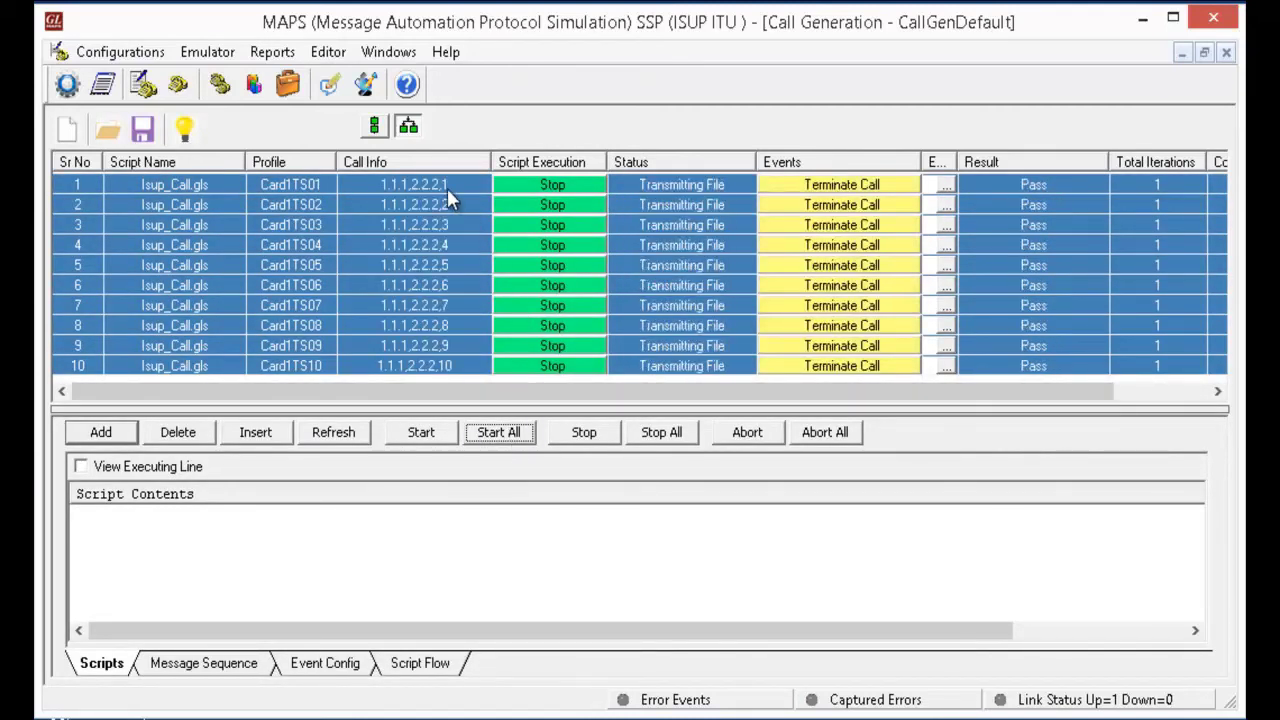
# - Show call 9's message sequence and decode its Initial Address message
pyautogui.click(679, 346)
pyautogui.click(233, 667)
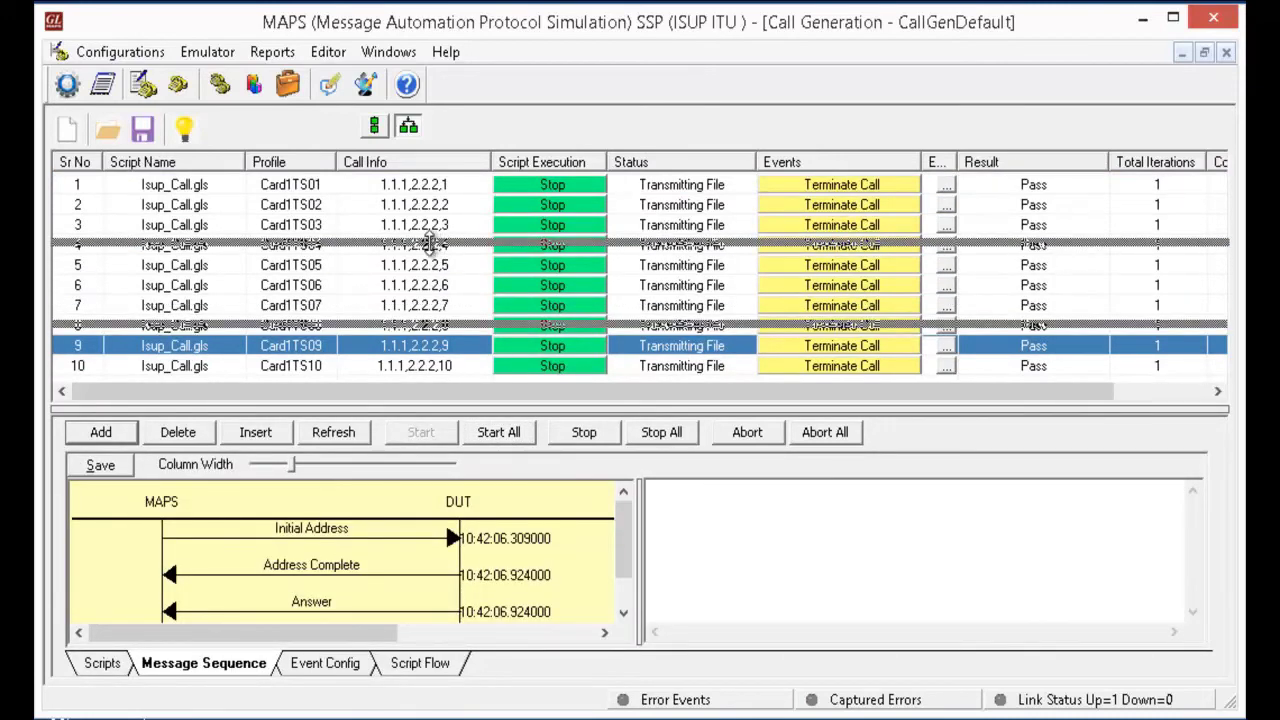
pyautogui.click(386, 368)
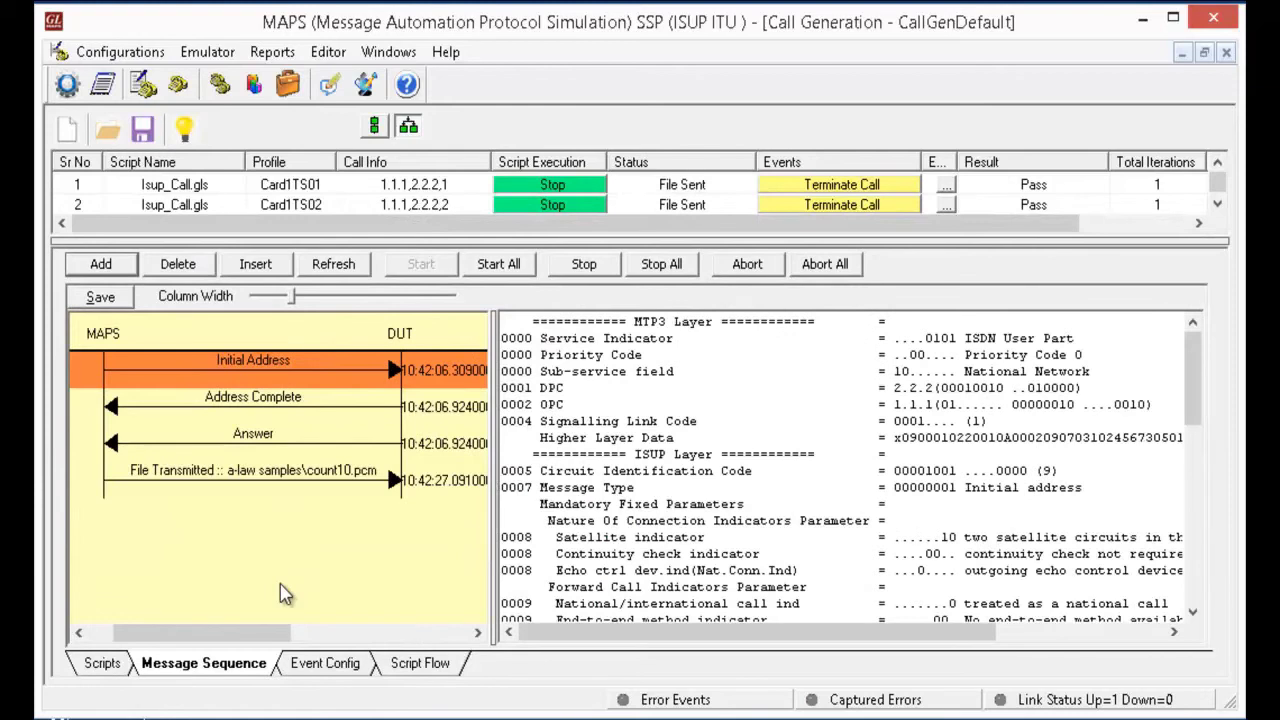